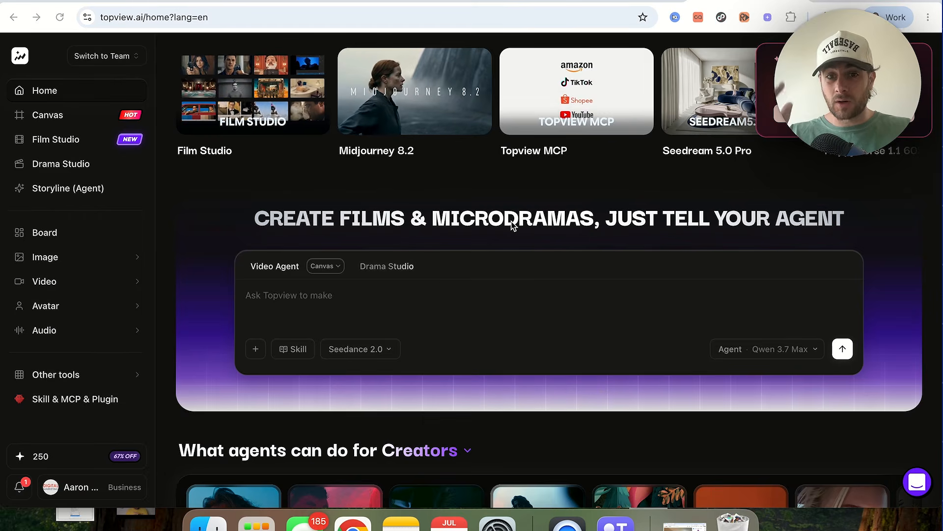
Step: Open the Skill & MCP & Plugin page and examine what Topview MCP adds, plus its marketing use cases
left_click(92, 400)
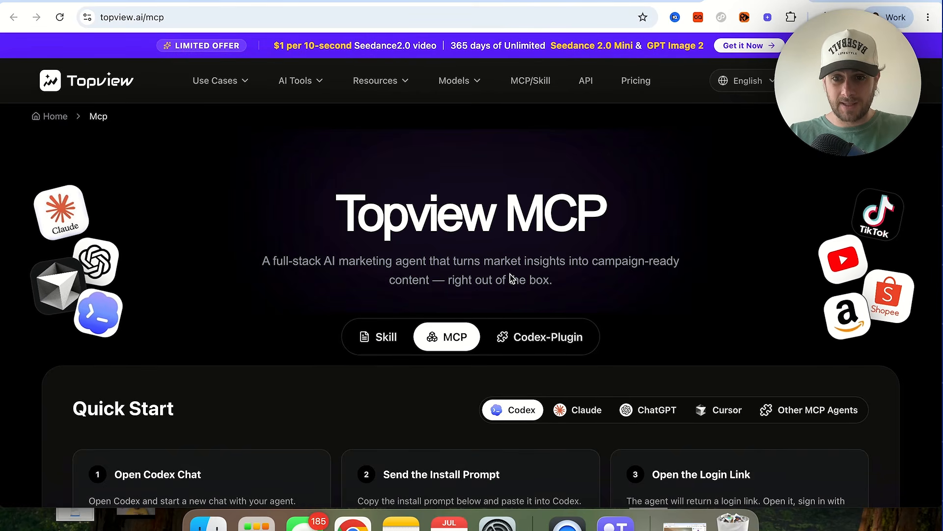
scroll(499, 257, "down", 10)
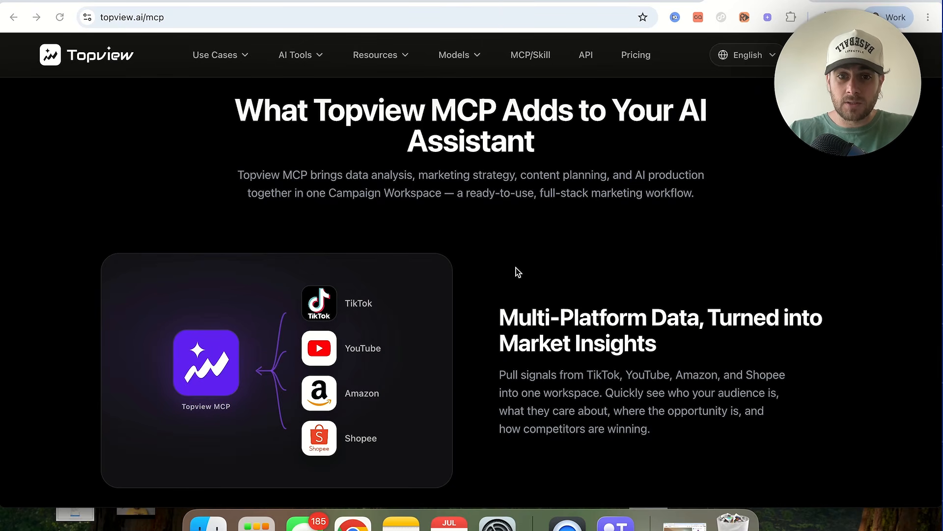
scroll(518, 271, "down", 7)
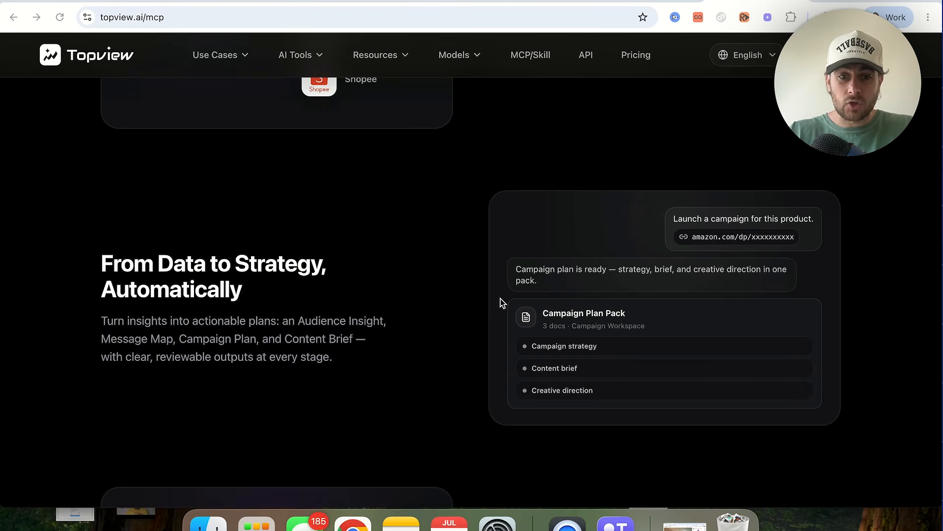
scroll(446, 405, "down", 5)
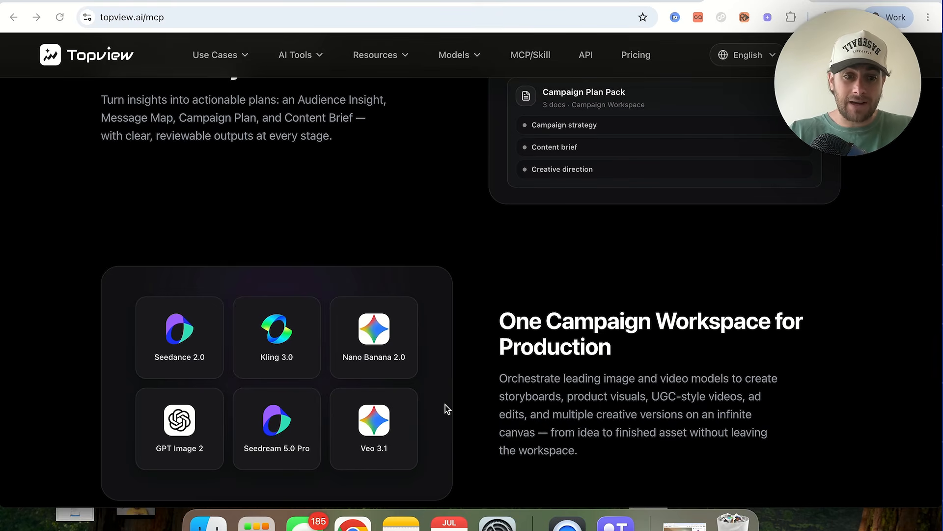
scroll(446, 408, "down", 6)
scroll(445, 405, "down", 2)
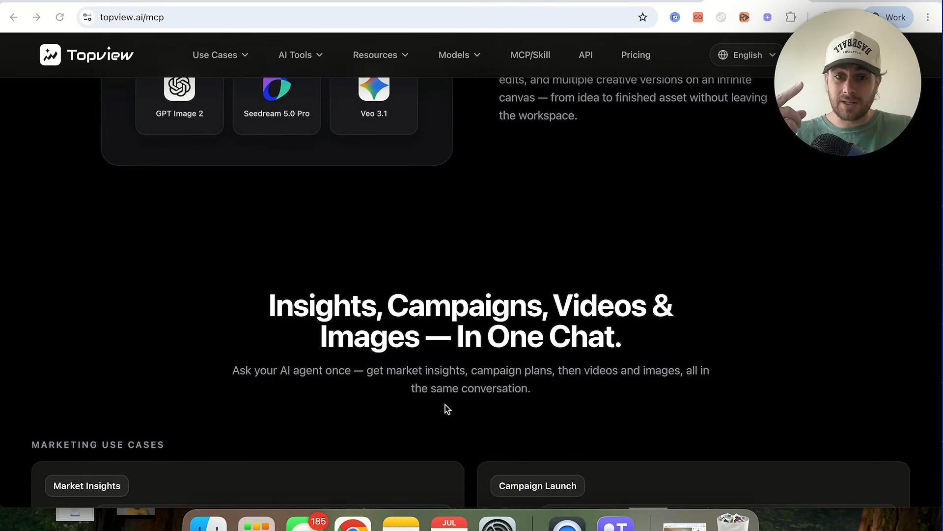
scroll(445, 404, "down", 1)
scroll(445, 405, "down", 2)
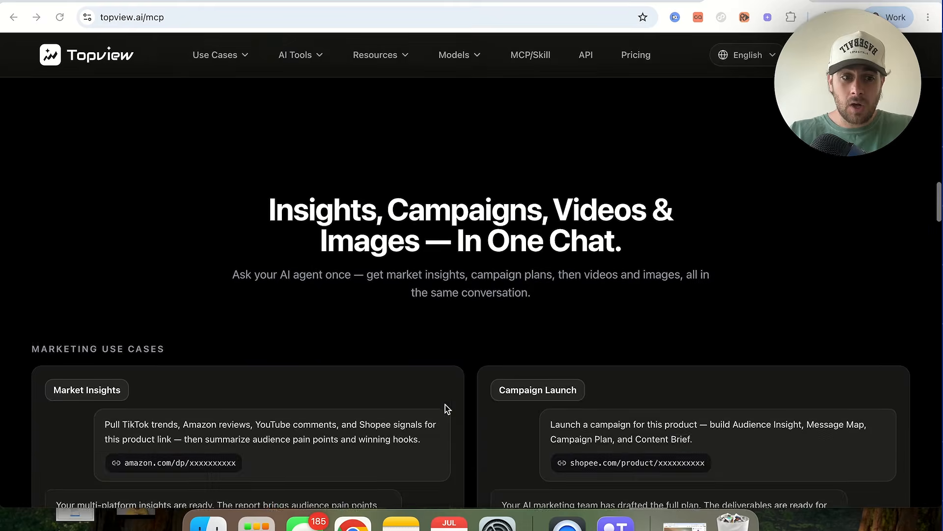
scroll(445, 405, "down", 4)
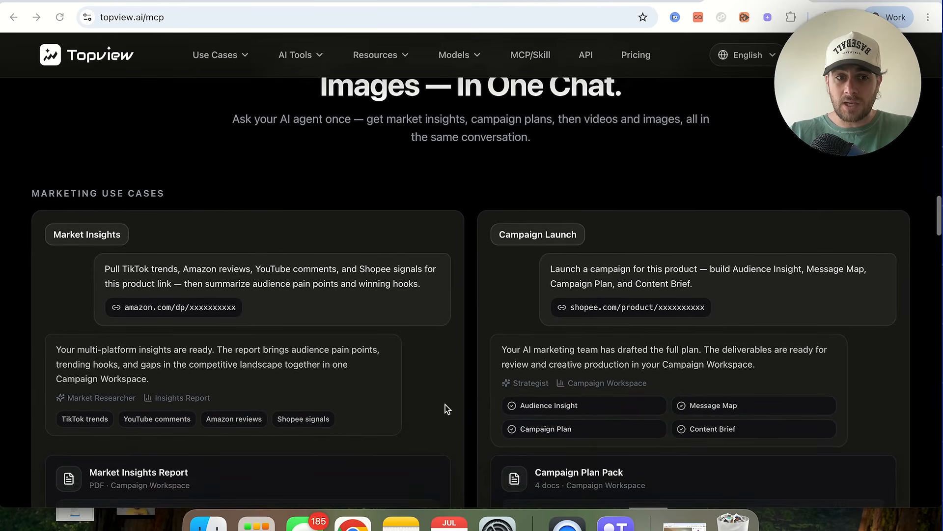
scroll(446, 405, "down", 7)
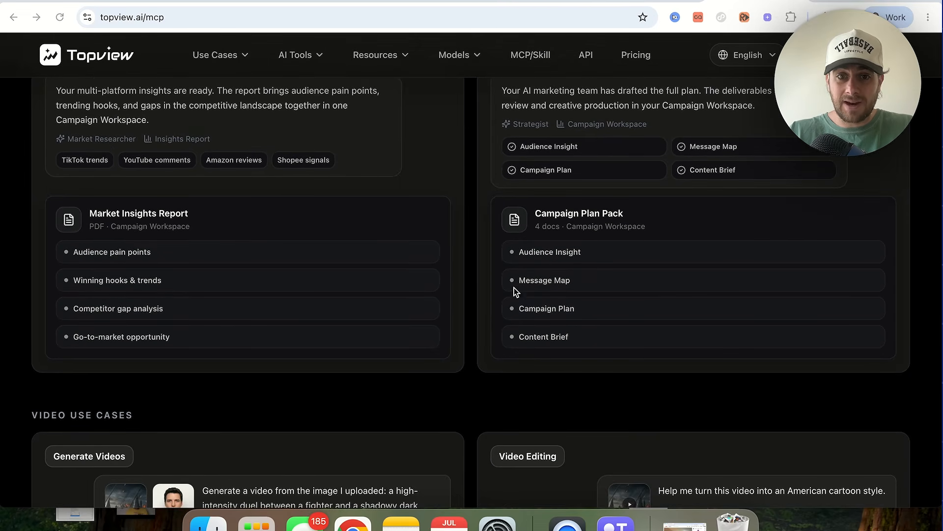
Step: Show the ChatGPT setup instructions in the Topview MCP Quick Start section
key("Home")
scroll(544, 327, "down", 2)
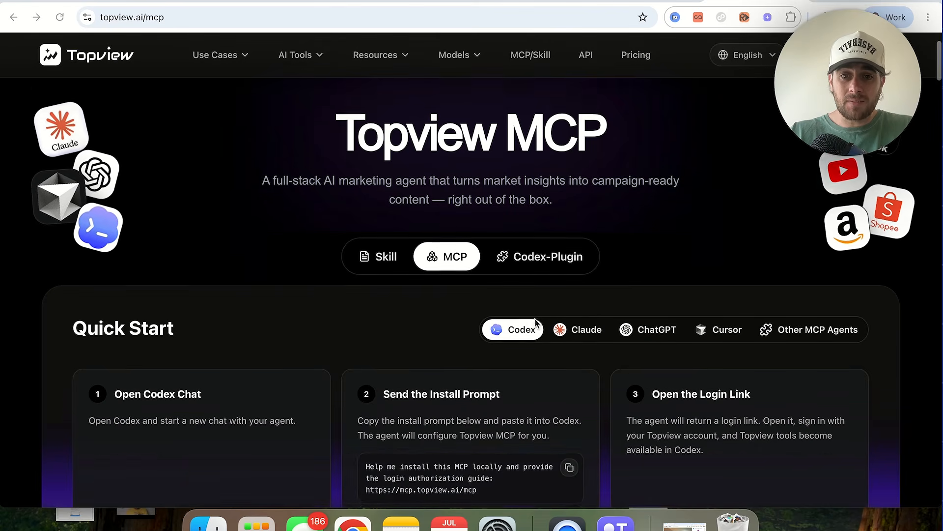
left_click(639, 309)
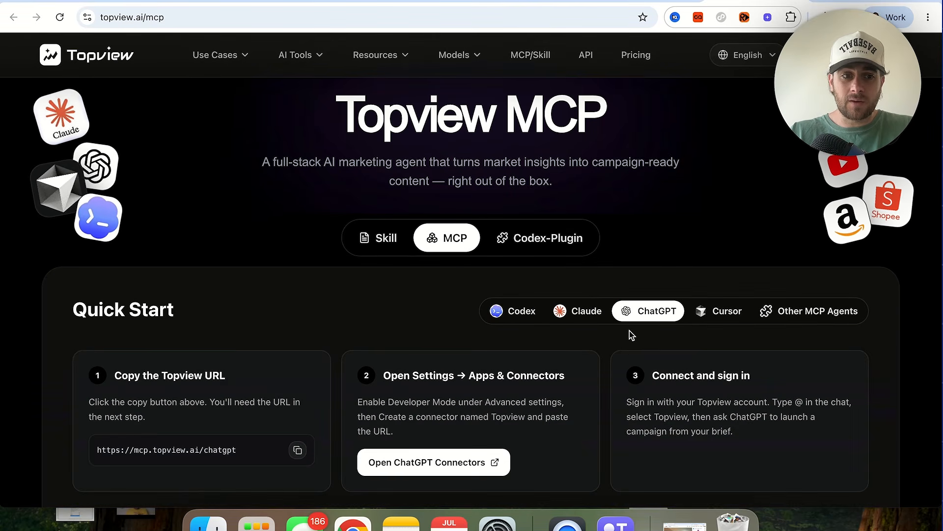
Step: Open chatgpt.com in a new browser tab and copy the Topview URL meant for ChatGPT
key("super+t")
type("chatgpt.com")
key("Return")
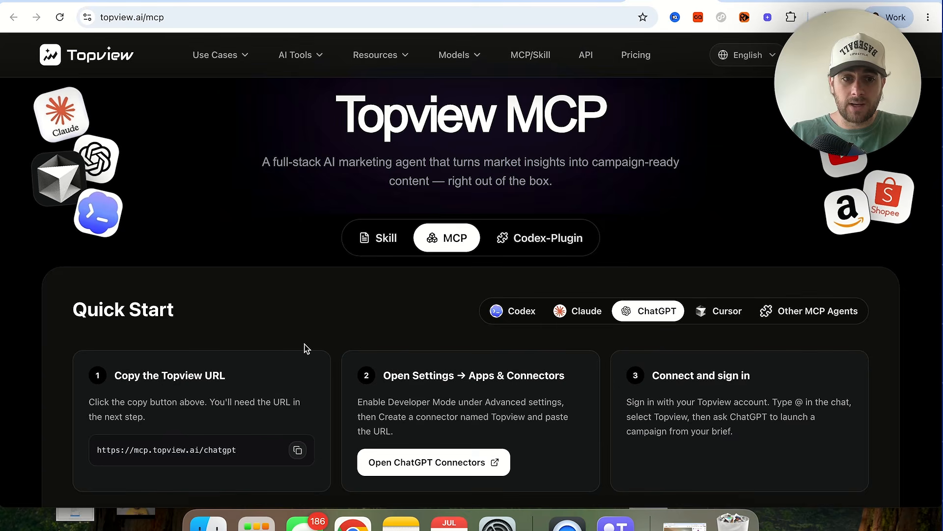
left_click(297, 459)
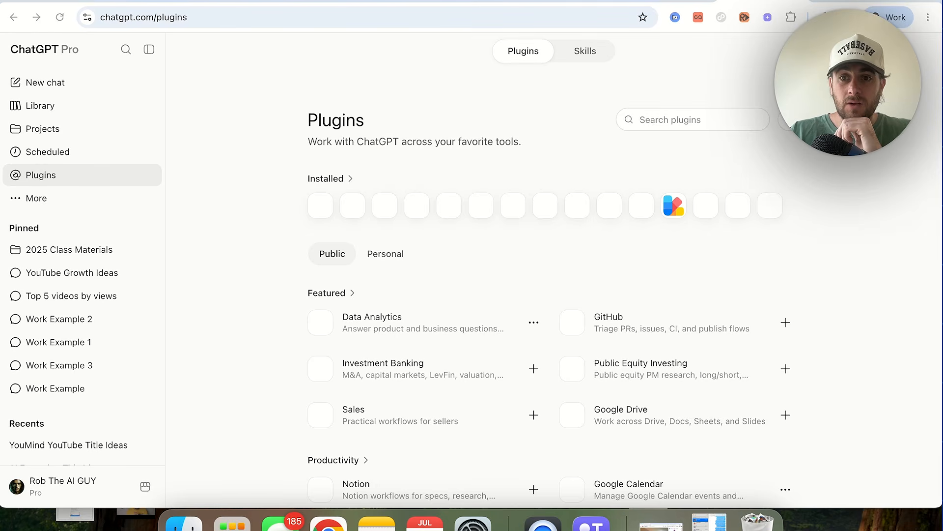
Step: Start a new custom plugin in ChatGPT and name it TopView
left_click(789, 120)
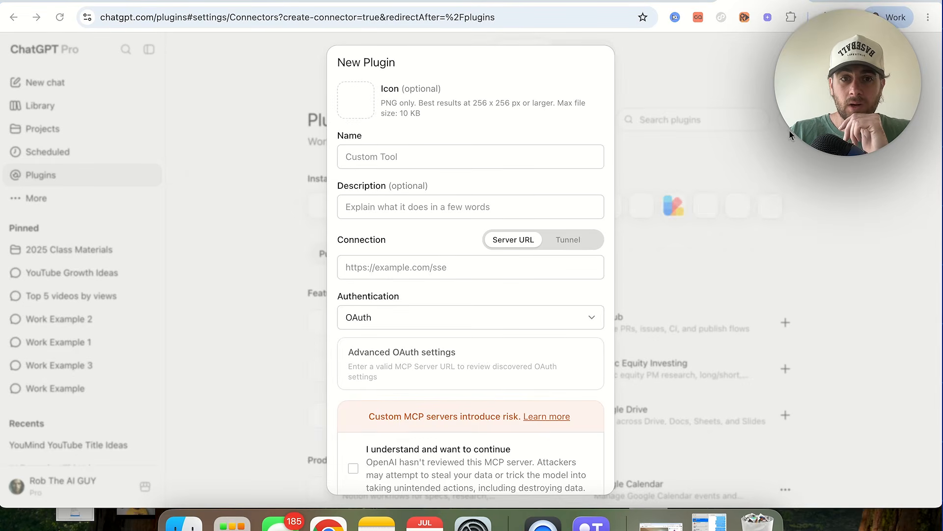
left_click(401, 157)
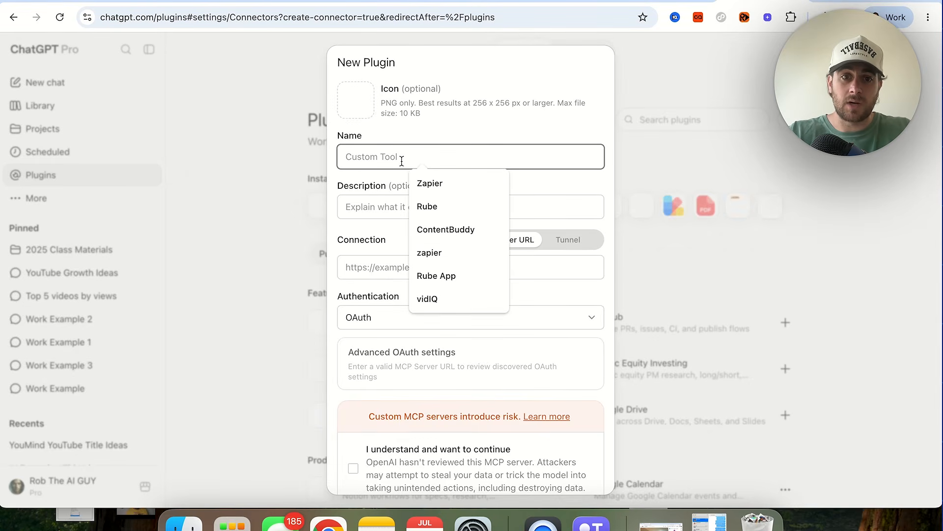
type("TopView")
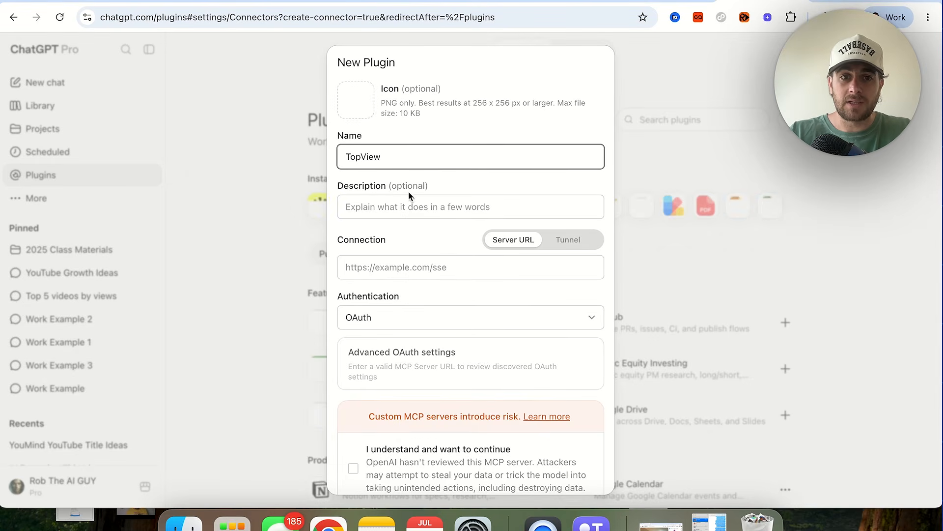
left_click(408, 195)
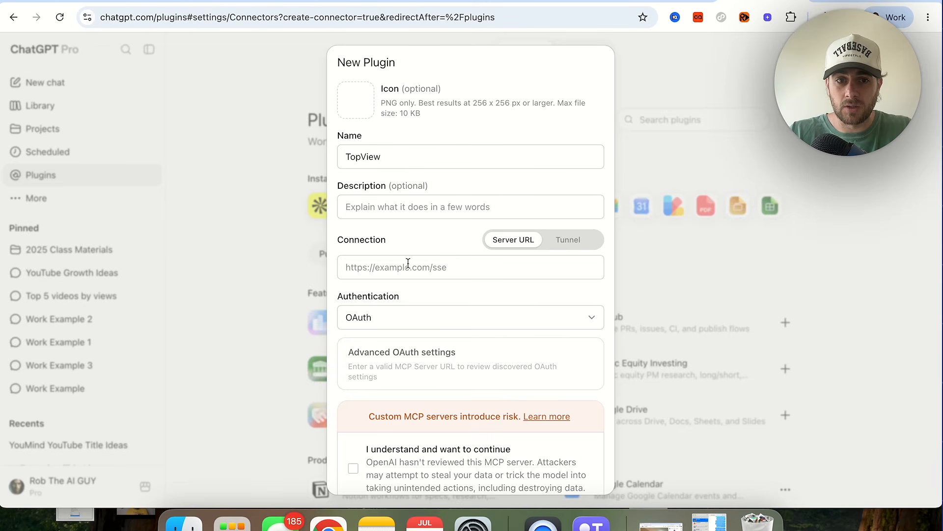
left_click(440, 261)
key("super+v")
scroll(440, 261, "down", 2)
left_click(354, 415)
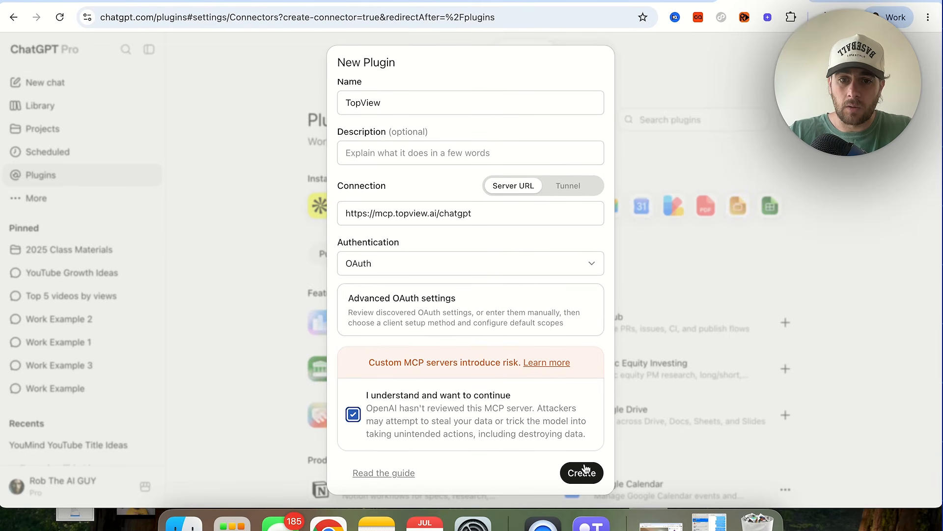
Step: Create the TopView plugin and authorize its access to the Topview account, dismissing the leftover sign-in dialog
left_click(584, 471)
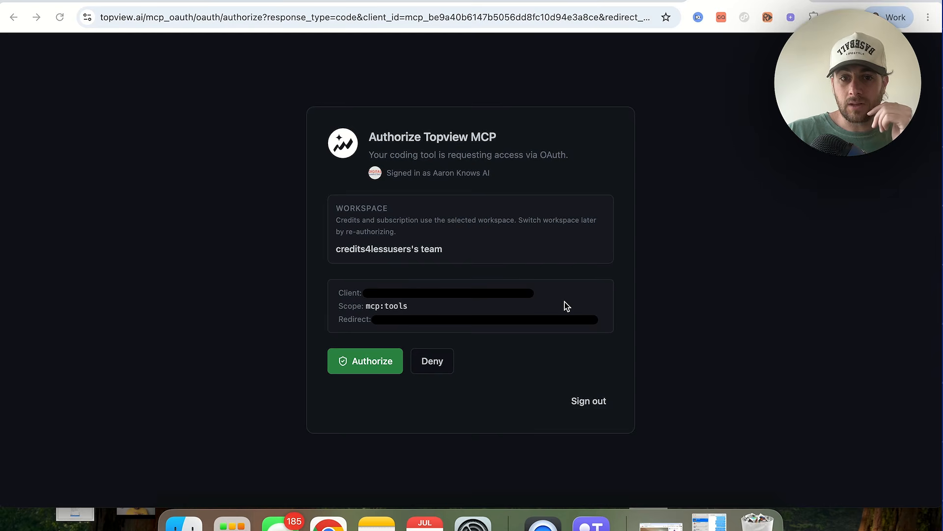
left_click(347, 372)
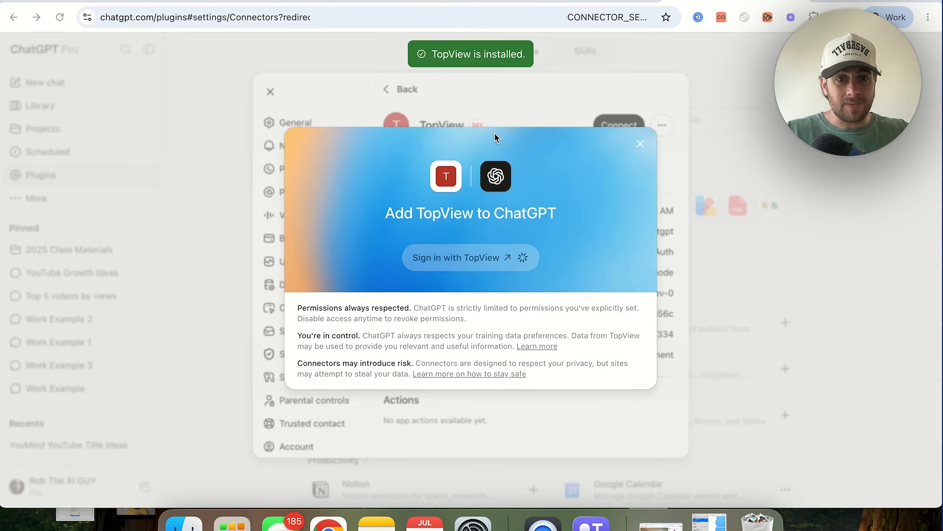
left_click(640, 144)
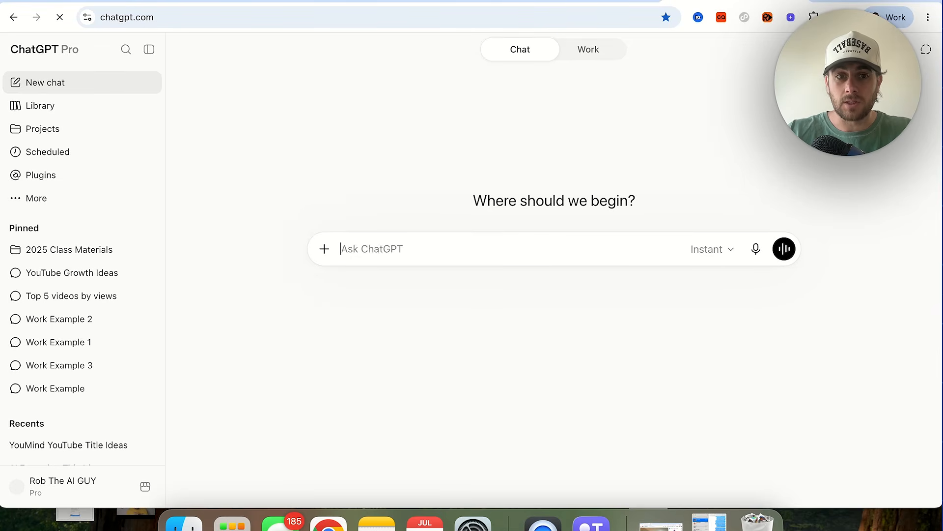
Step: Using the TopView plugin, ask "is the topview MCP connected? If it is give me a list of things we can now do with it"
left_click(325, 249)
type("top")
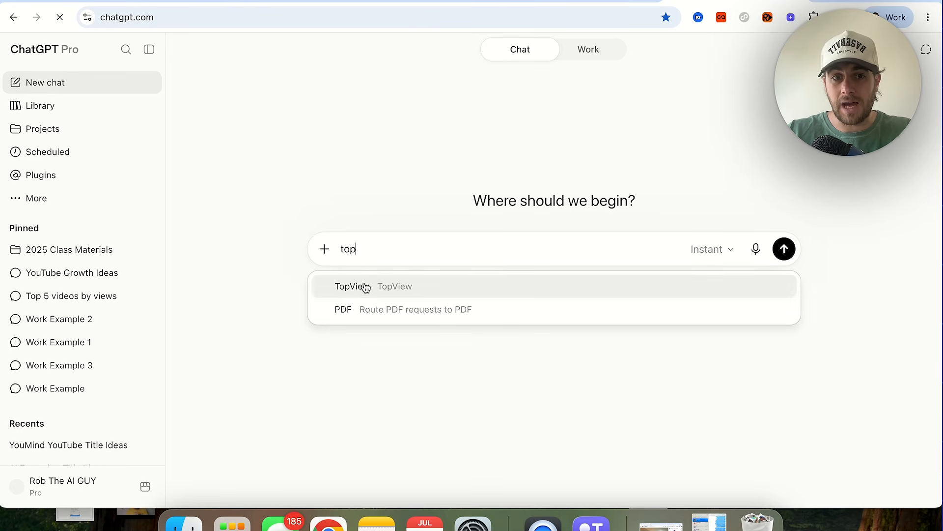
left_click(363, 287)
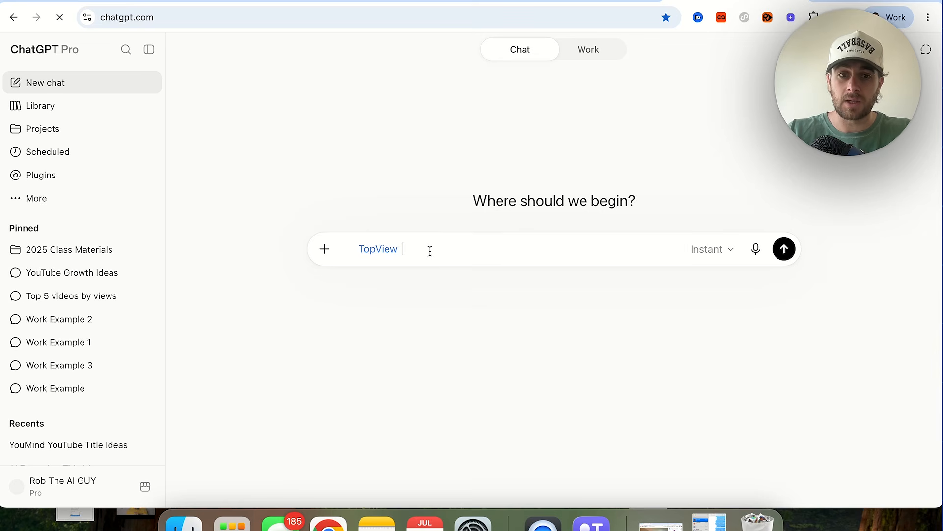
type("is the topview MCP connected? If it is give me a")
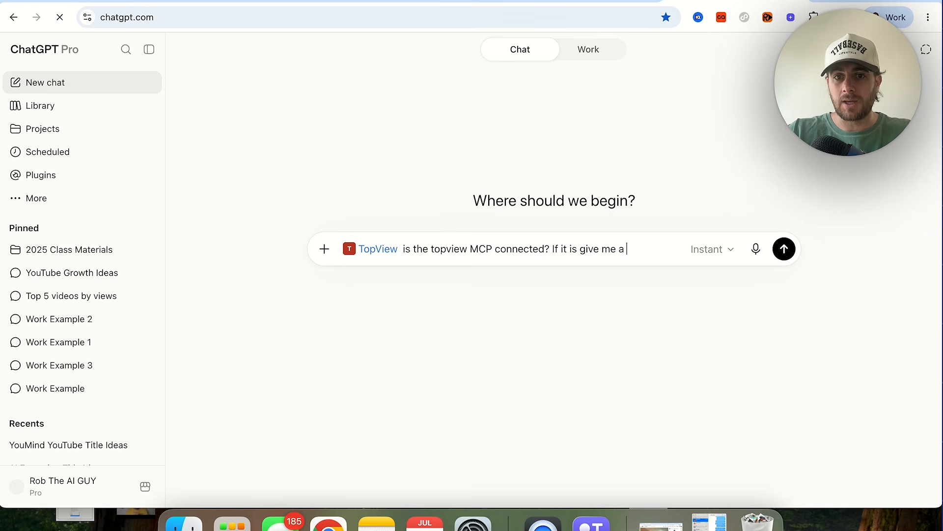
type("ings we can")
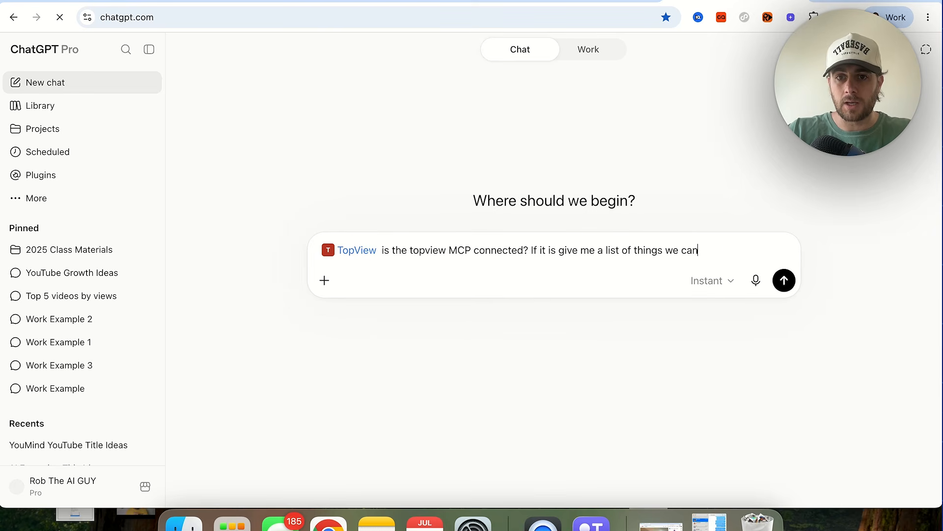
type(" now do with i")
key("Return")
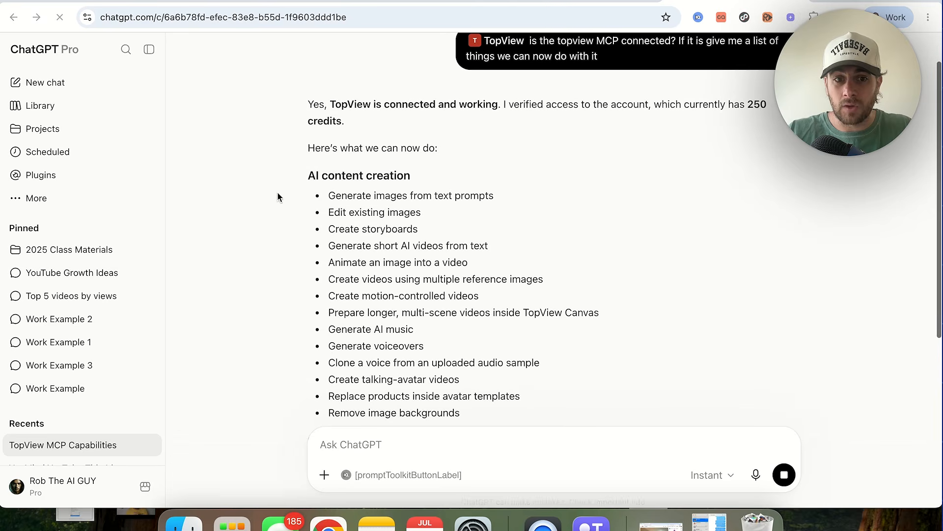
Step: Read through the reply's list of TopView capabilities, from AI content creation to creator and Amazon research
scroll(339, 192, "down", 5)
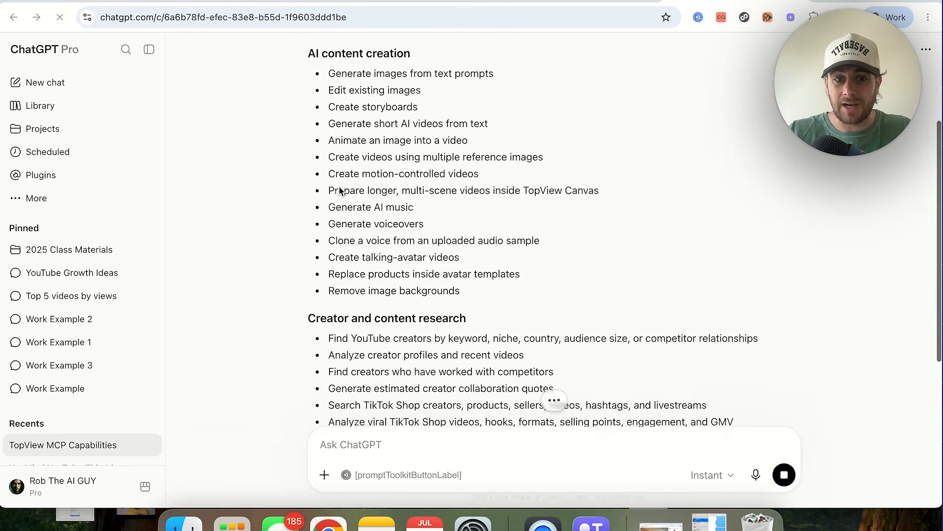
scroll(340, 191, "down", 5)
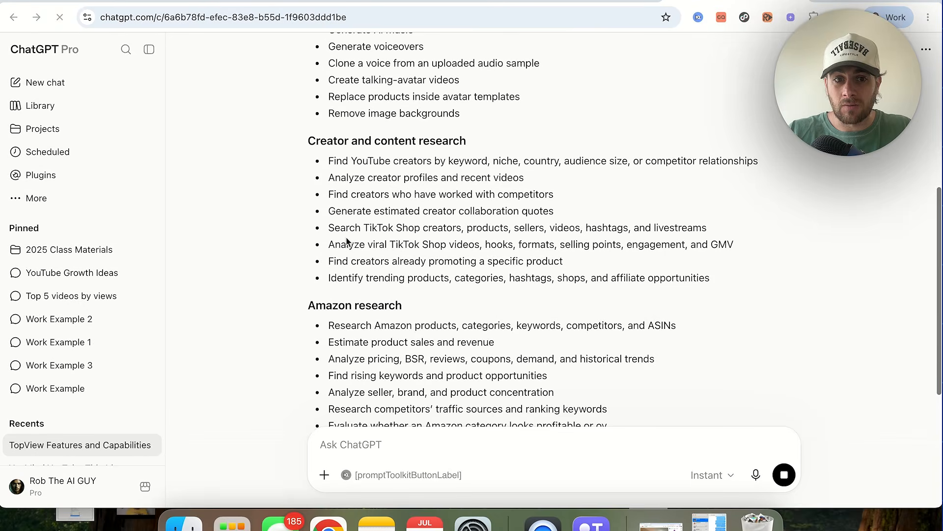
scroll(346, 239, "down", 1)
scroll(433, 263, "down", 2)
scroll(434, 265, "down", 2)
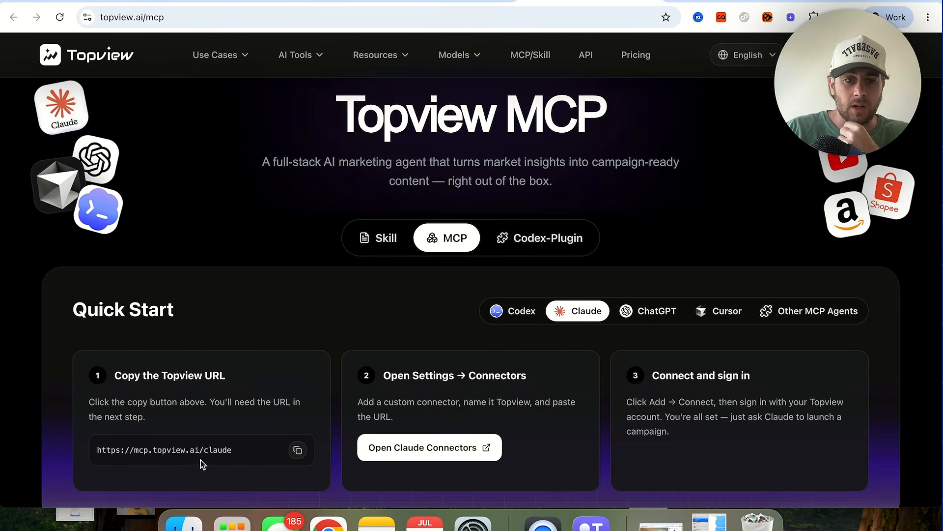
Step: Copy the Topview URL meant for Claude and open Claude in a new browser tab
left_click(297, 450)
key("super+t")
type("clade")
key("BackSpace")
key("BackSpace")
key("Down")
key("Return")
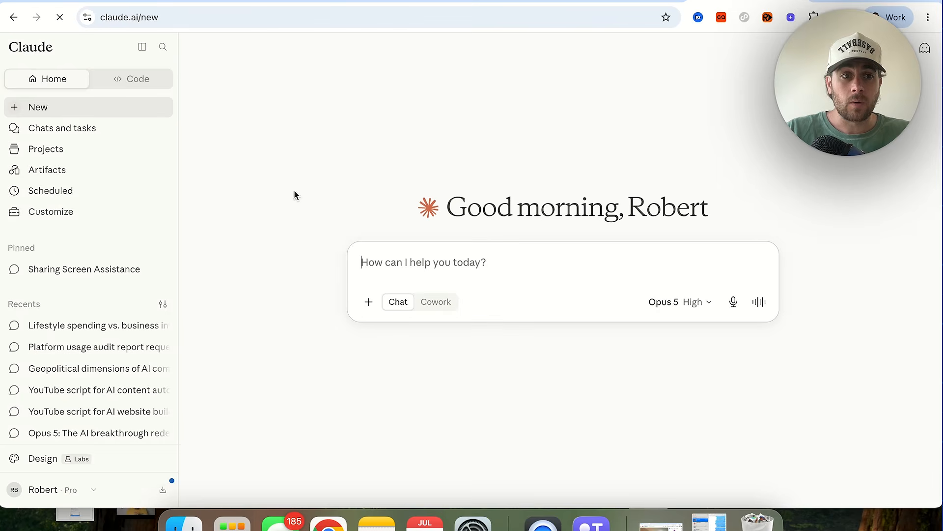
left_click(80, 214)
left_click(57, 215)
left_click(221, 391)
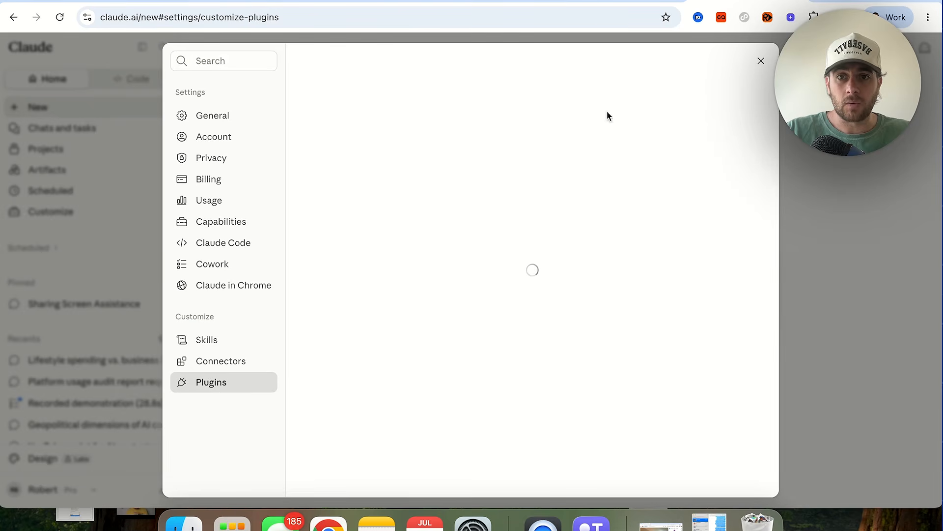
left_click(725, 60)
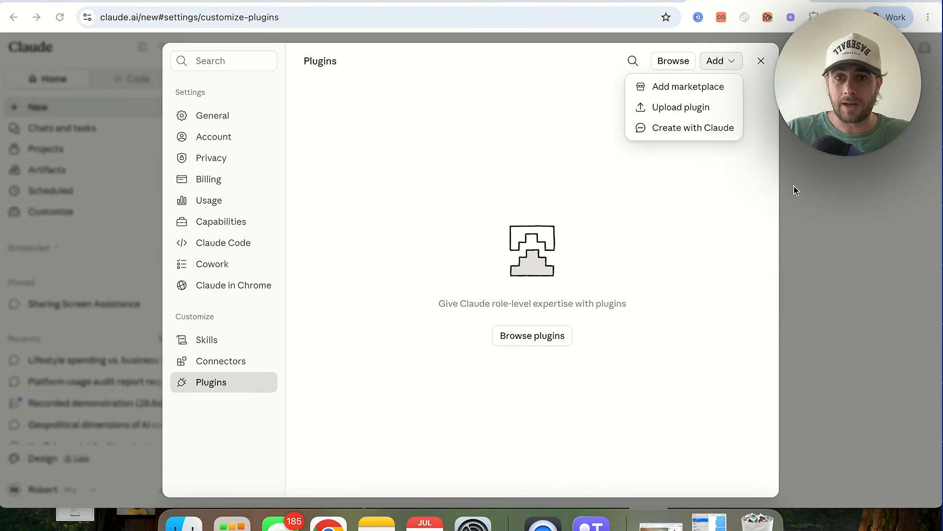
key("Escape")
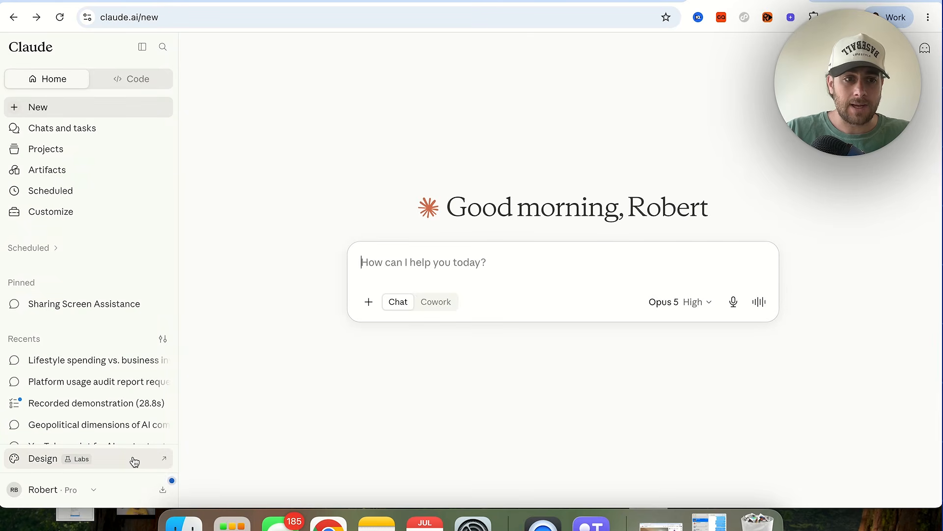
left_click(53, 214)
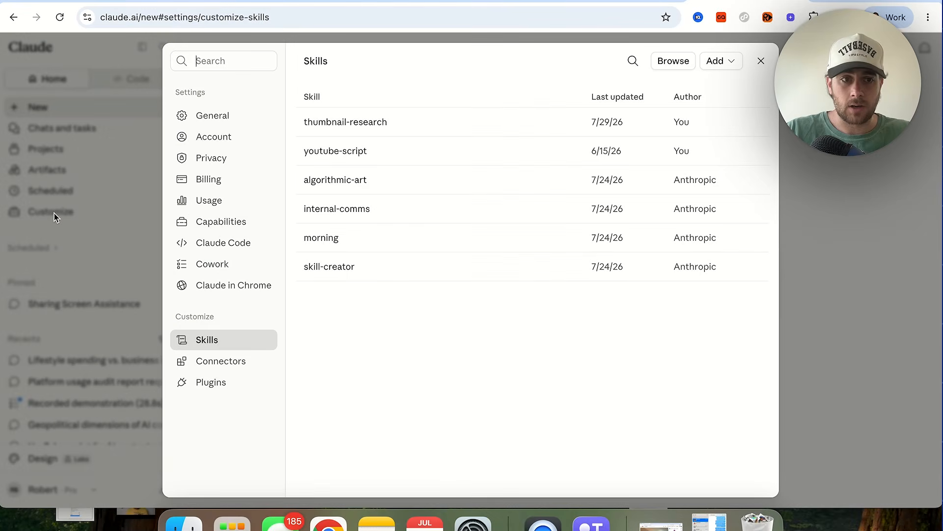
left_click(219, 367)
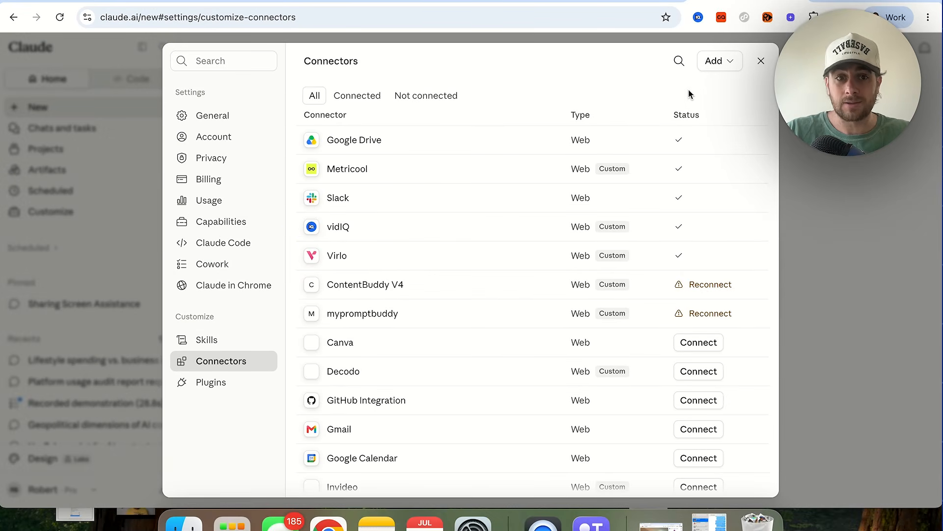
left_click(724, 62)
left_click(686, 112)
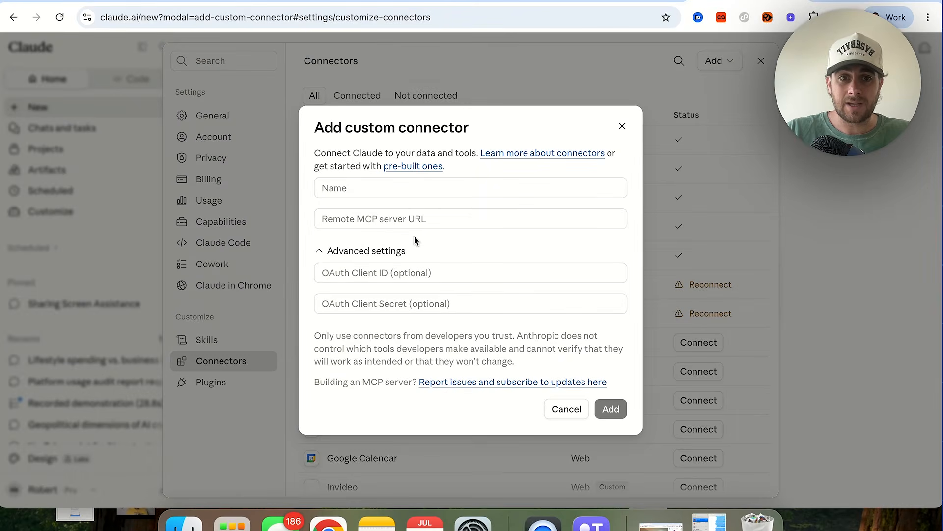
left_click(366, 183)
type("Topview")
left_click(452, 218)
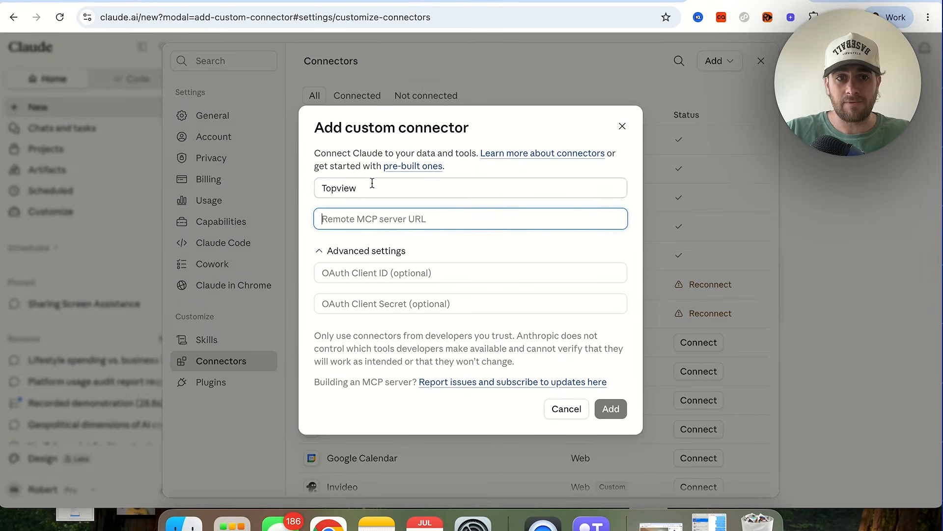
type("https://mcp.topview.ai/claude")
left_click(621, 415)
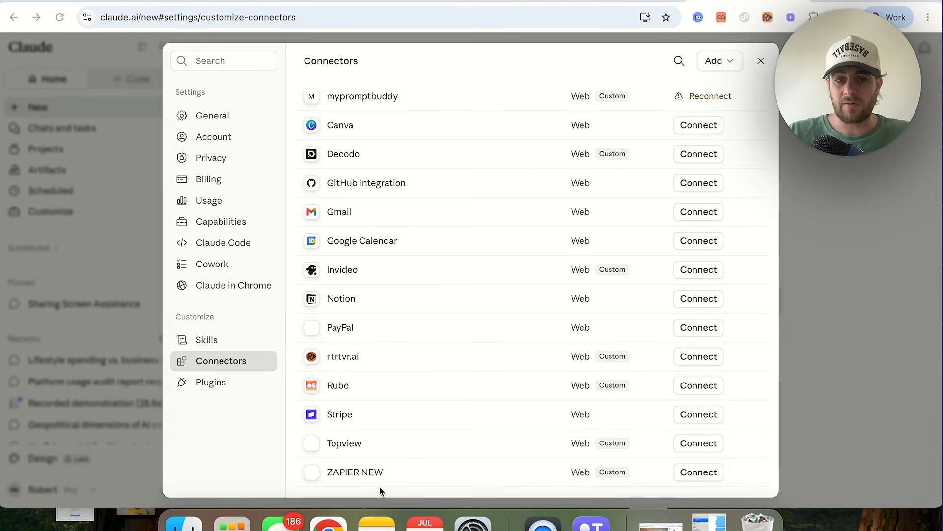
left_click(699, 443)
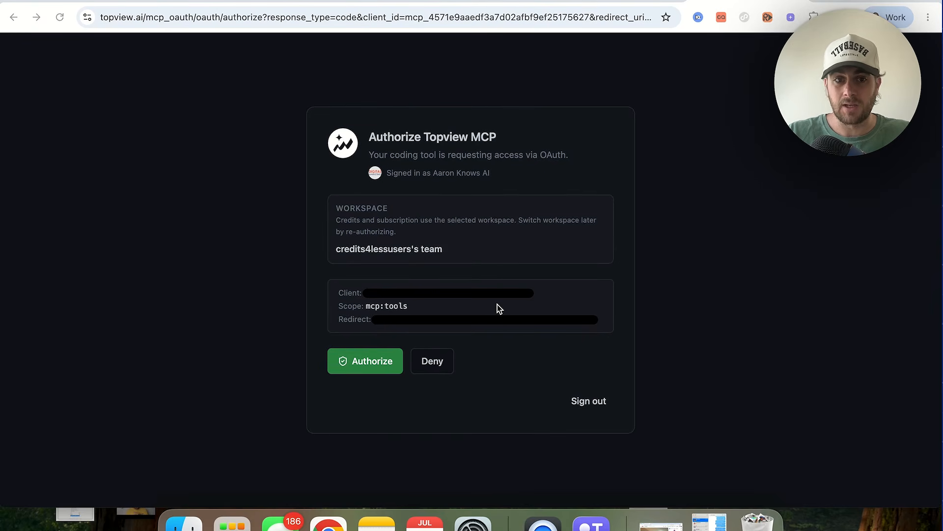
left_click(347, 361)
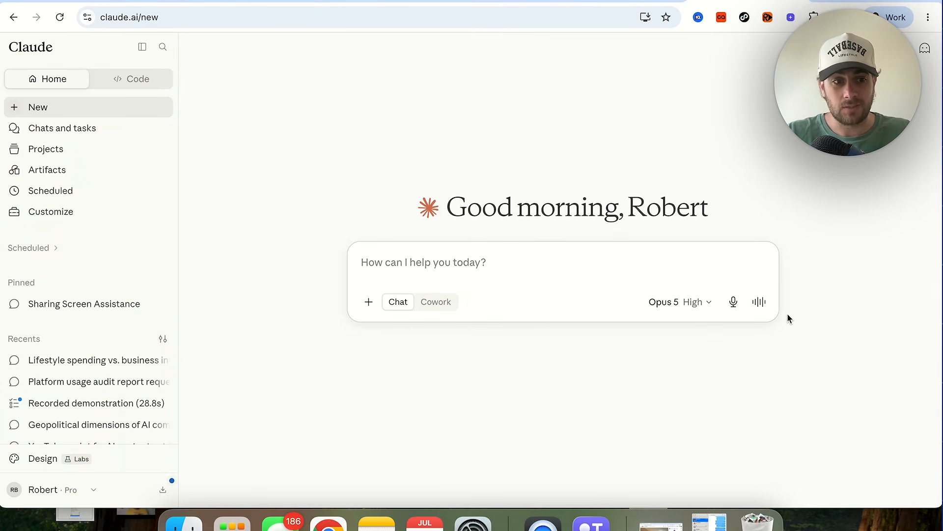
Step: Ask "is the topview MCP connected? If it is give me a list of things we can now do with it" and read the reply
type("is the topview MCP connected? If it is give me a list of things we can now do with it")
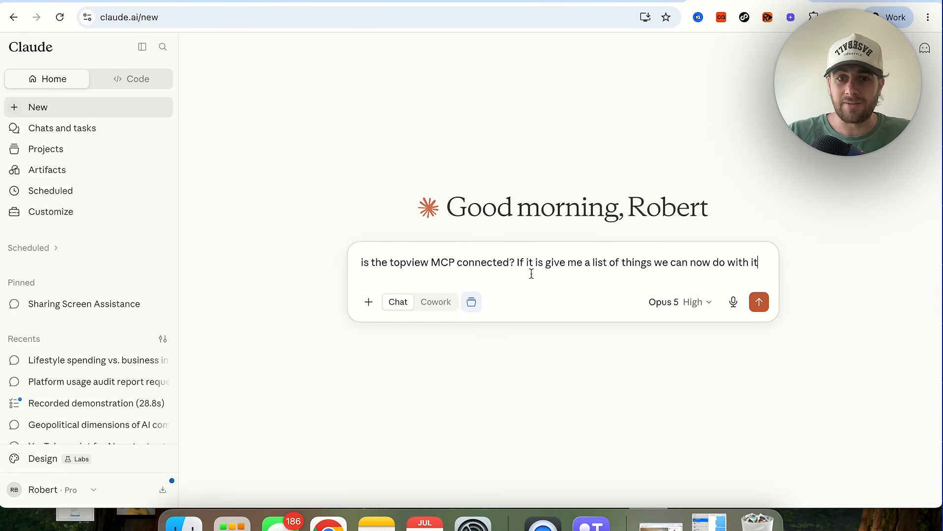
left_click(761, 303)
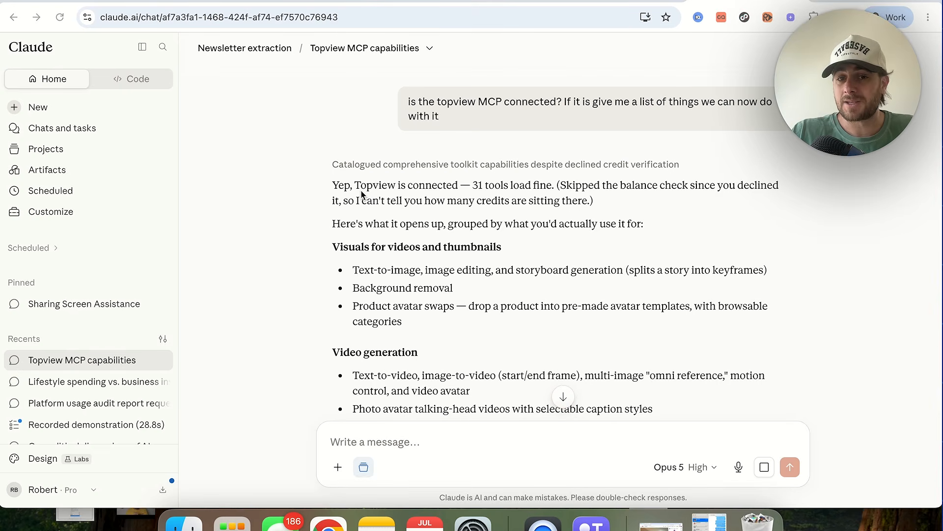
scroll(521, 201, "down", 5)
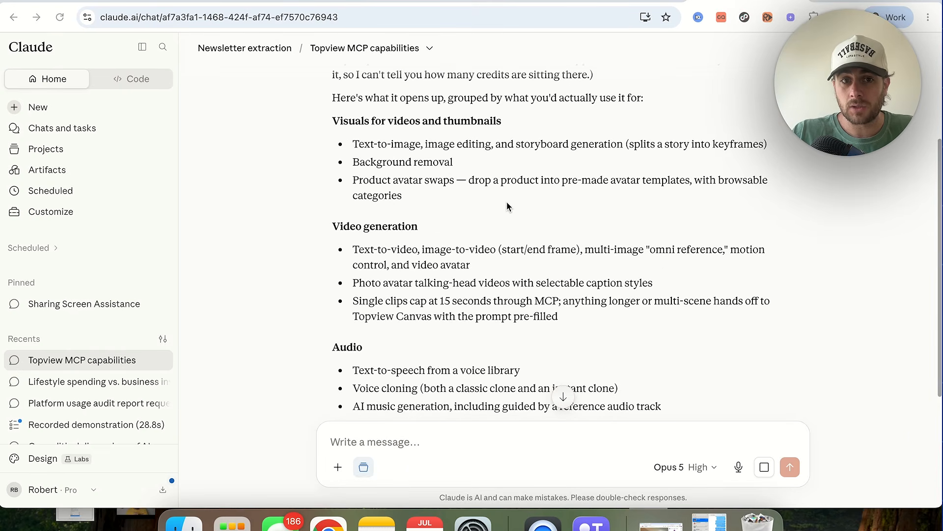
scroll(507, 205, "down", 10)
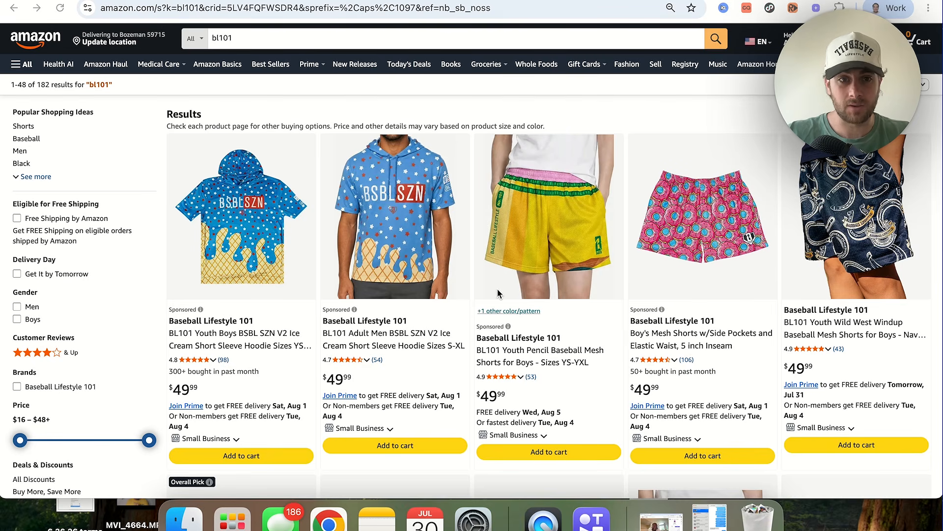
Step: Open the Amazon listing for the BL101 Youth Pencil Baseball Mesh Shorts and review the marketing use cases on Topview's MCP page
left_click(531, 246)
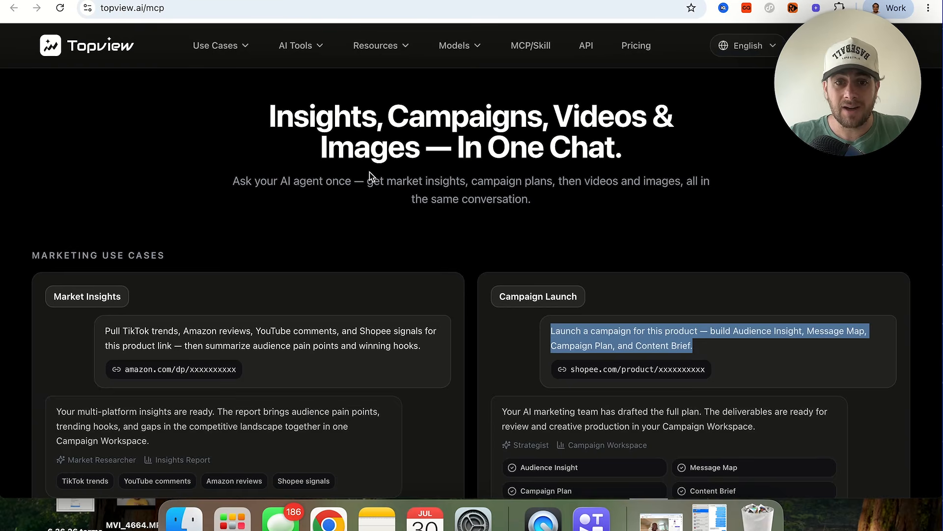
scroll(428, 332, "down", 1)
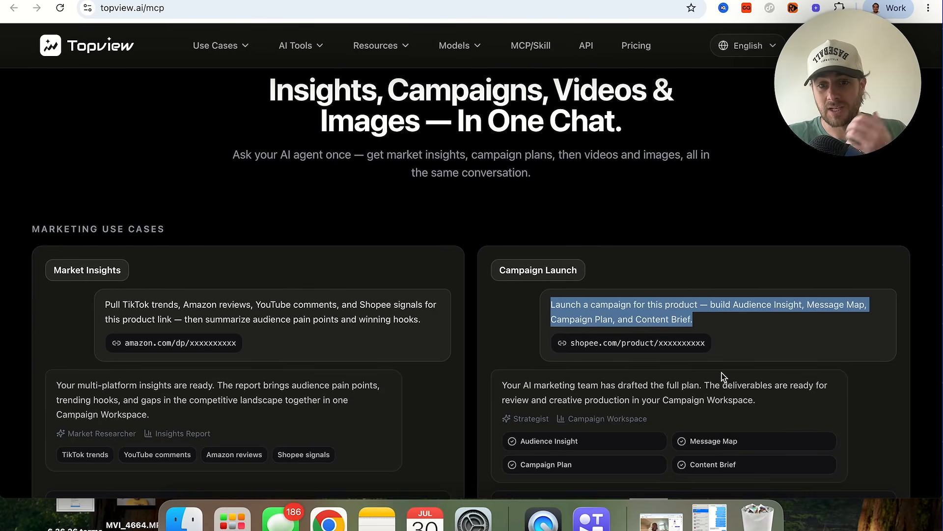
scroll(723, 377, "down", 1)
scroll(736, 329, "down", 5)
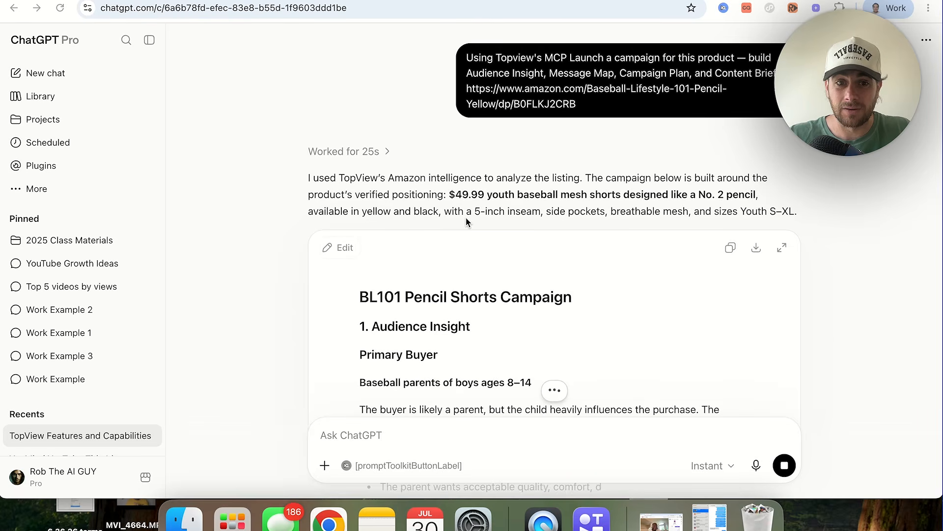
Step: In the ChatGPT reply, read the Audience Insight section of the BL101 Pencil Shorts Campaign, from primary buyer to desired customer reaction
scroll(449, 148, "down", 3)
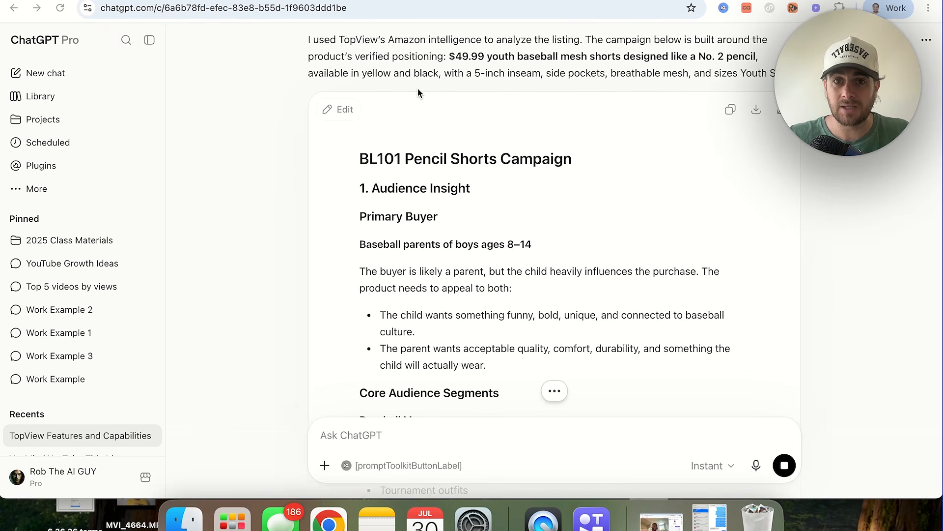
scroll(541, 78, "up", 2)
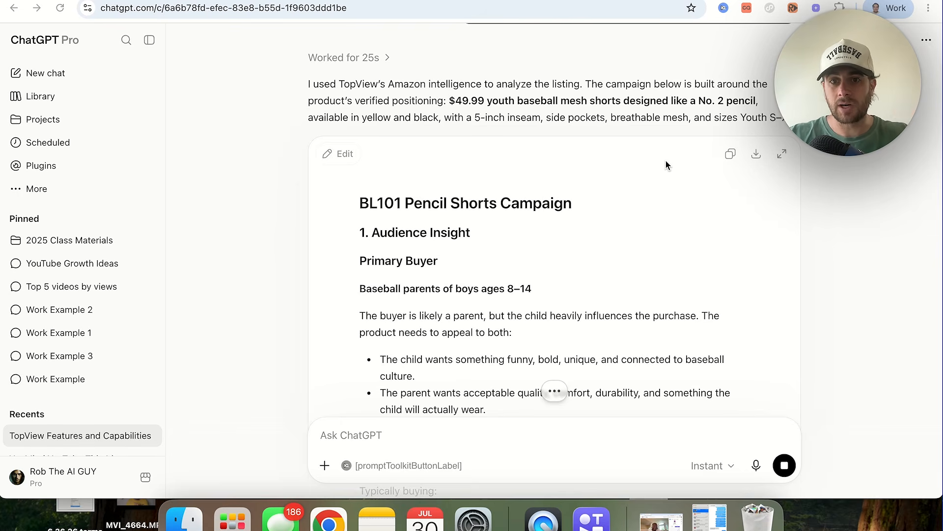
scroll(546, 240, "up", 3)
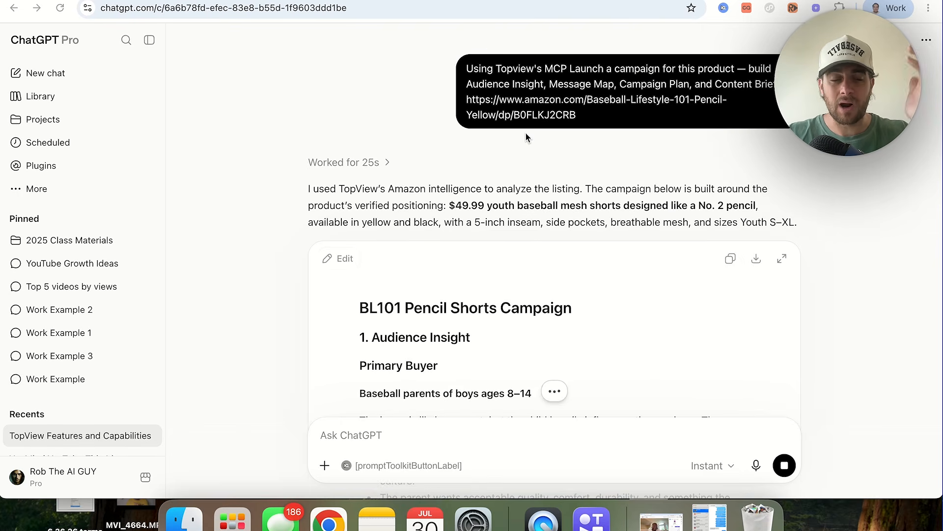
scroll(526, 132, "down", 5)
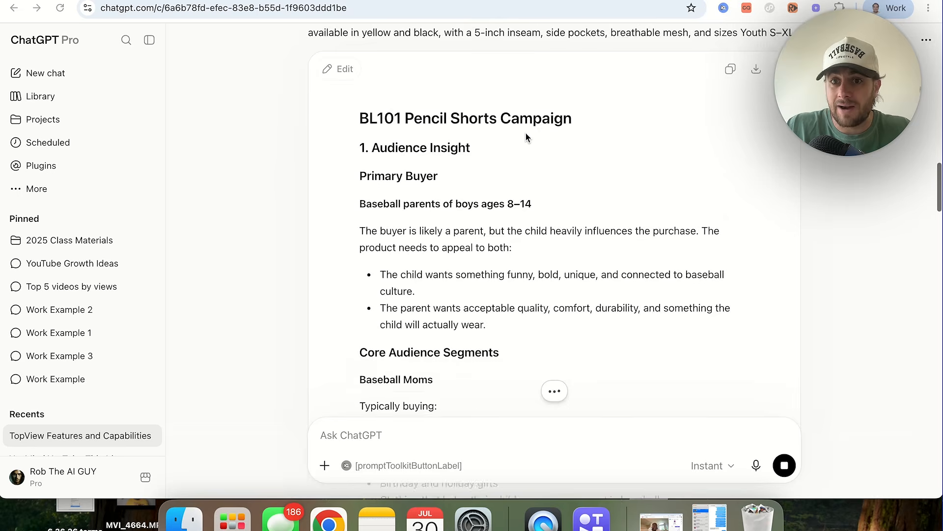
scroll(411, 163, "down", 3)
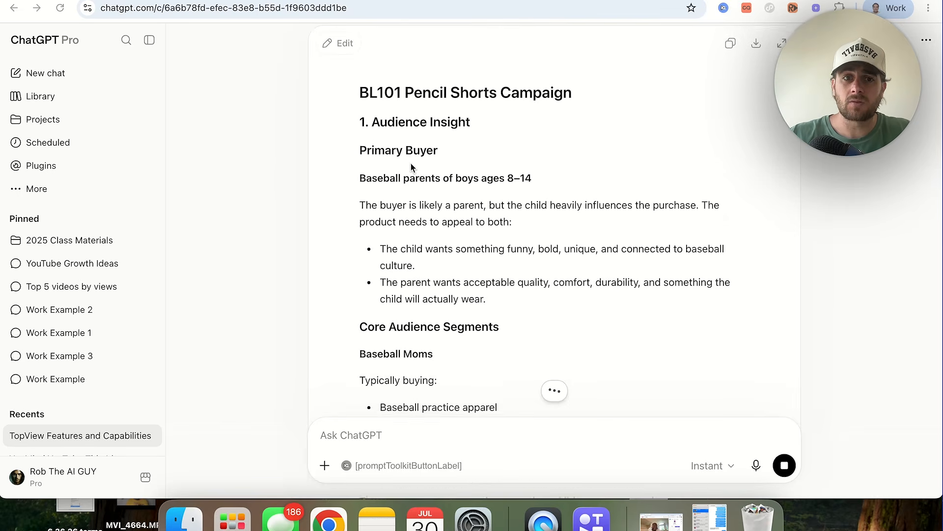
scroll(414, 231, "down", 5)
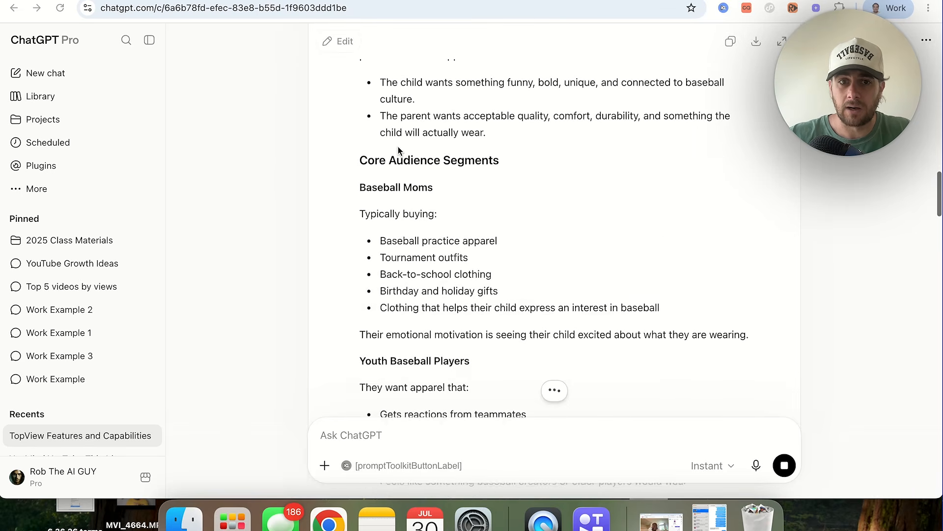
scroll(415, 230, "down", 2)
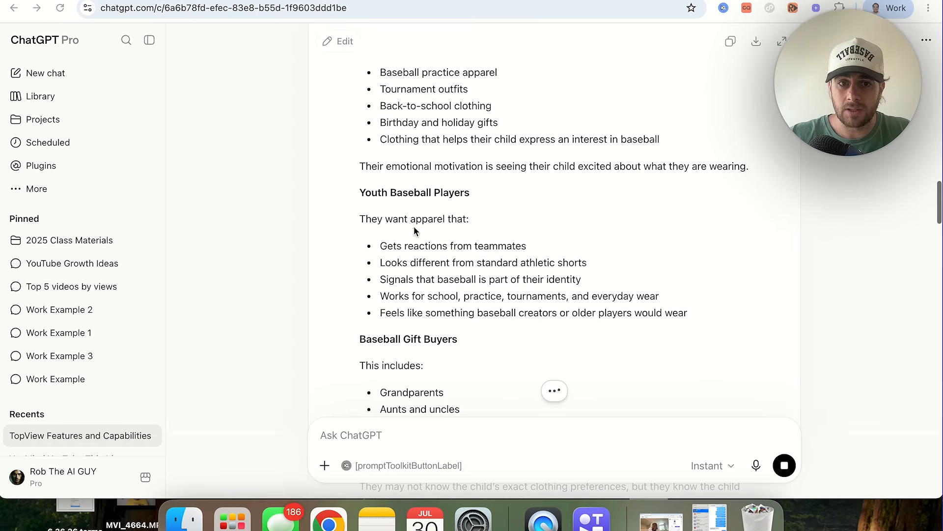
scroll(426, 265, "down", 10)
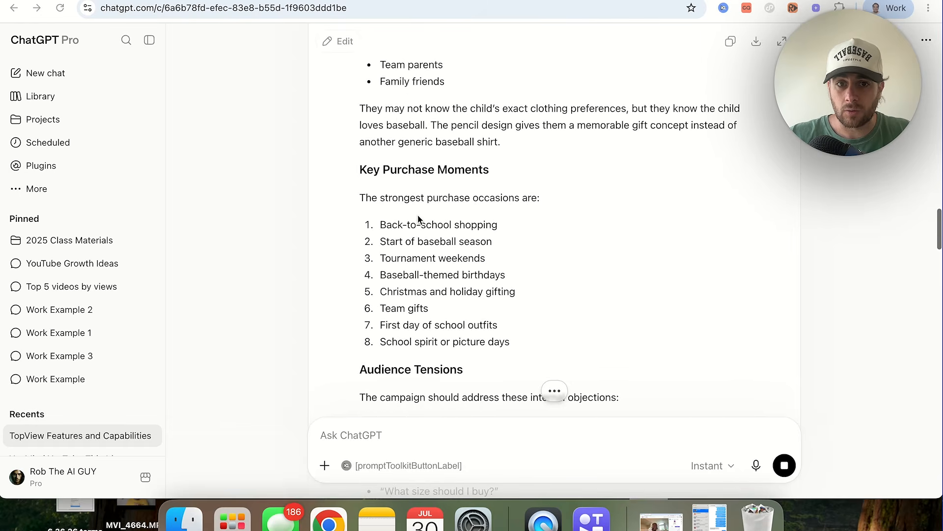
scroll(427, 268, "down", 5)
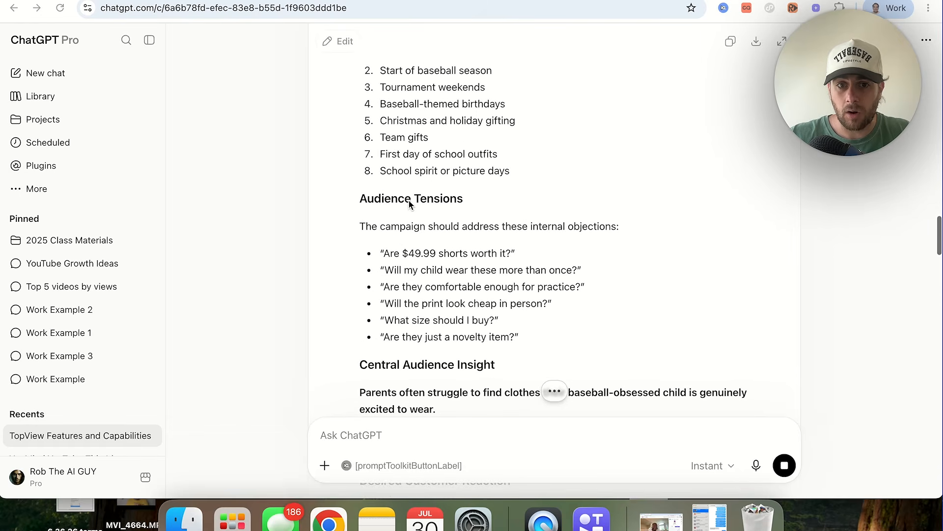
scroll(428, 287, "down", 6)
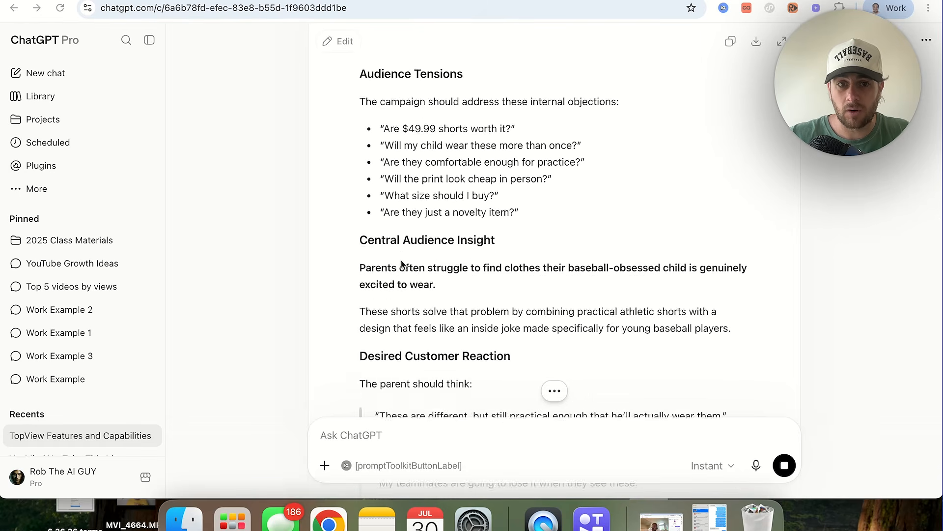
scroll(401, 265, "down", 8)
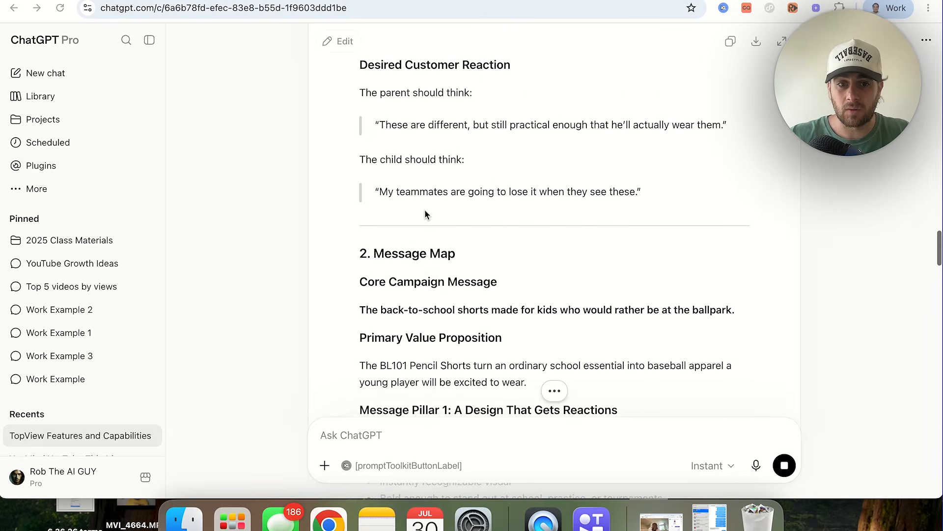
Step: Read the campaign's Message Map, from the core message and message pillars through objection handling and taglines, up to the Campaign Plan
scroll(425, 209, "down", 5)
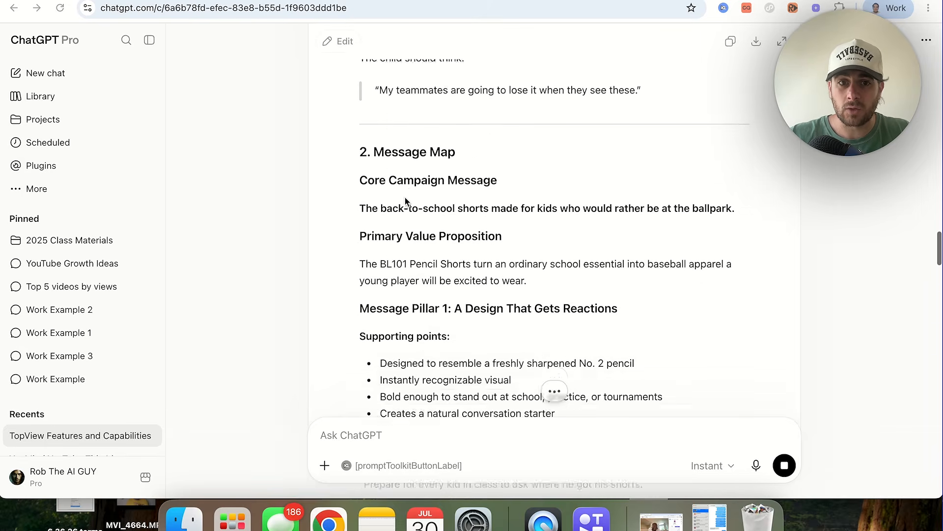
scroll(406, 201, "down", 5)
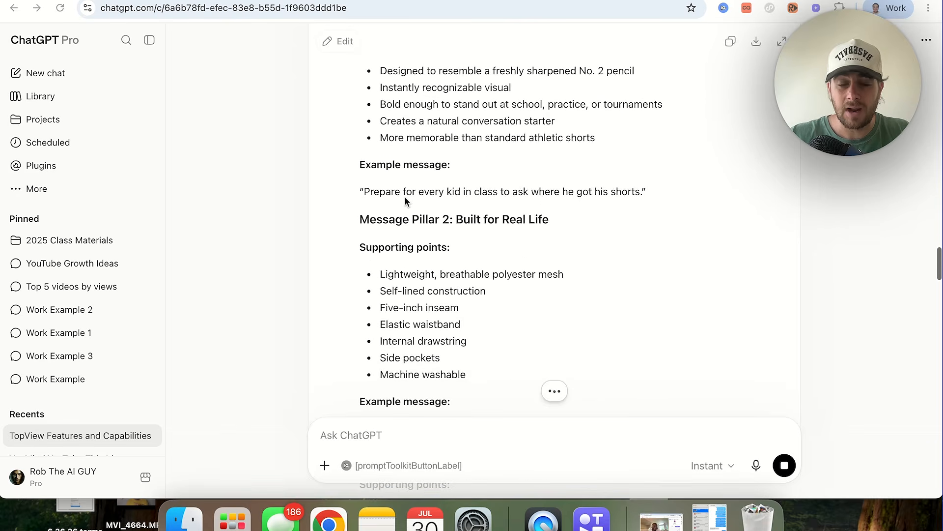
scroll(406, 201, "up", 5)
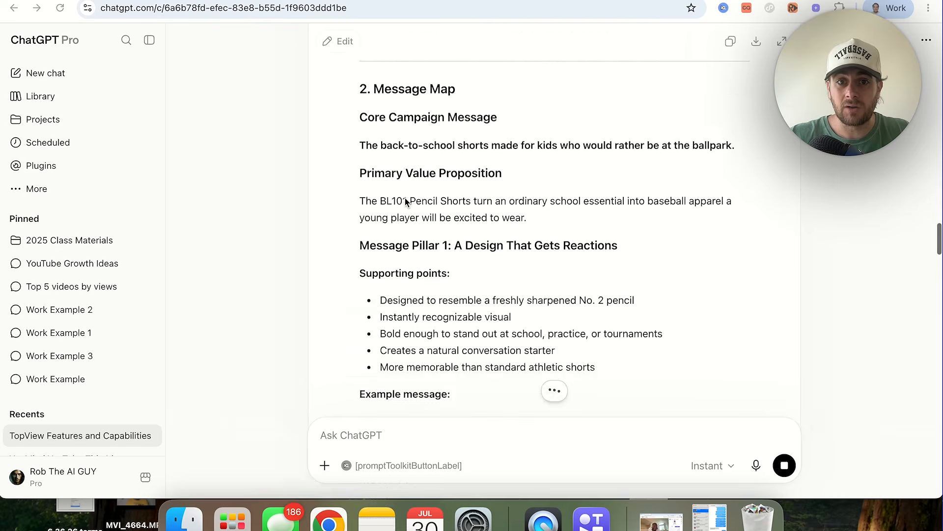
scroll(406, 201, "down", 1)
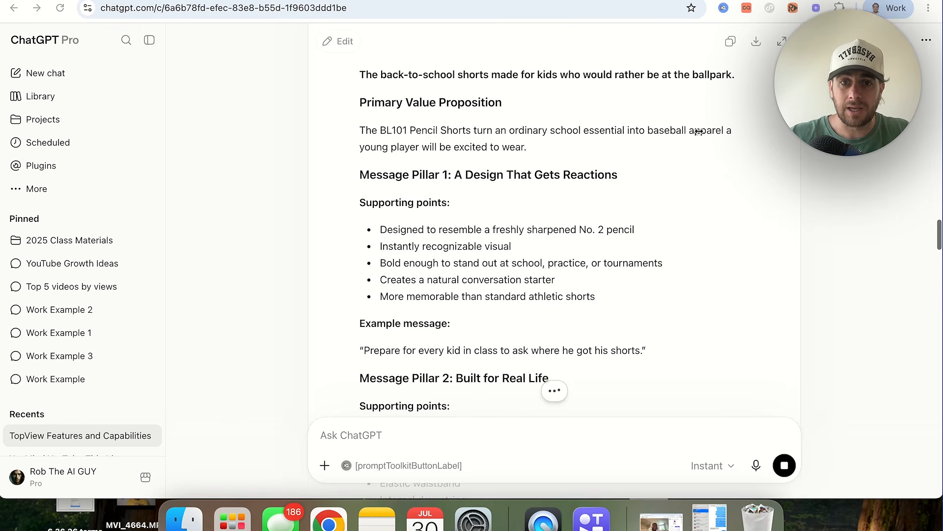
scroll(569, 273, "down", 6)
scroll(569, 273, "down", 8)
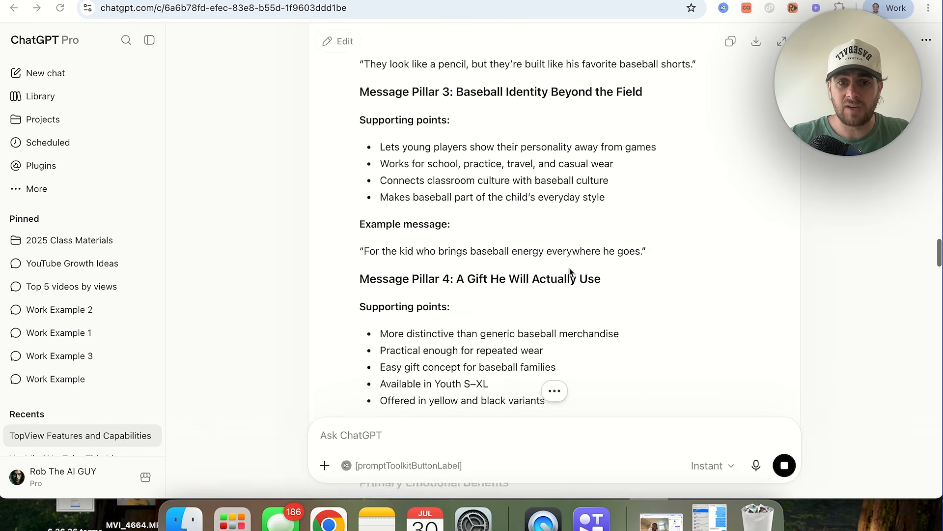
scroll(570, 267, "down", 3)
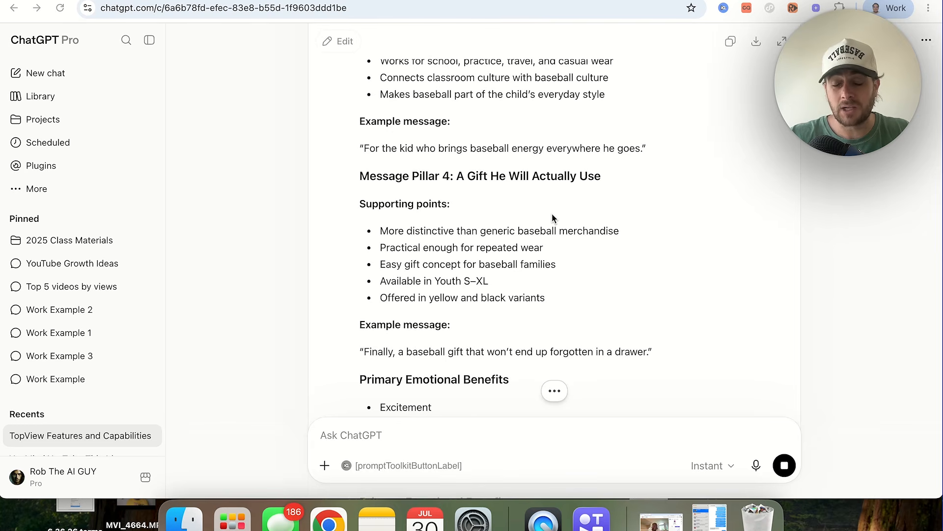
scroll(687, 183, "down", 6)
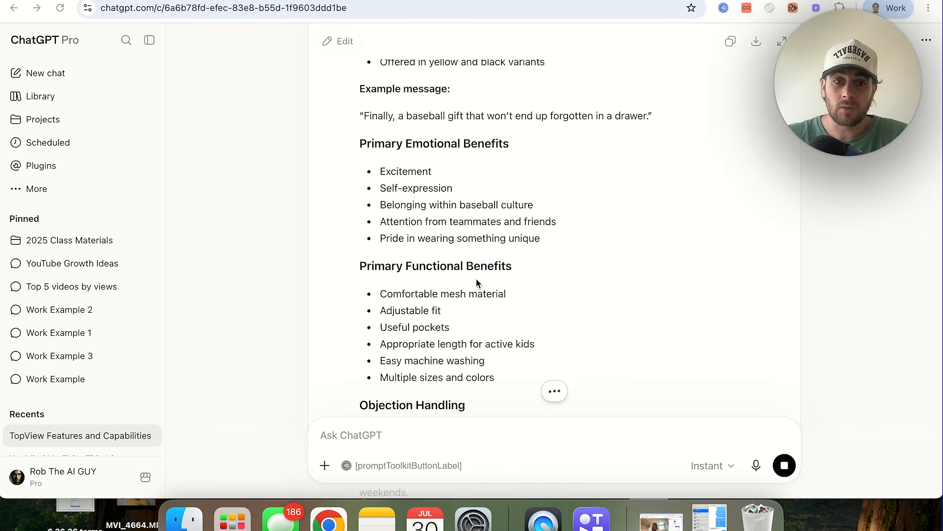
scroll(476, 283, "down", 5)
scroll(447, 143, "down", 1)
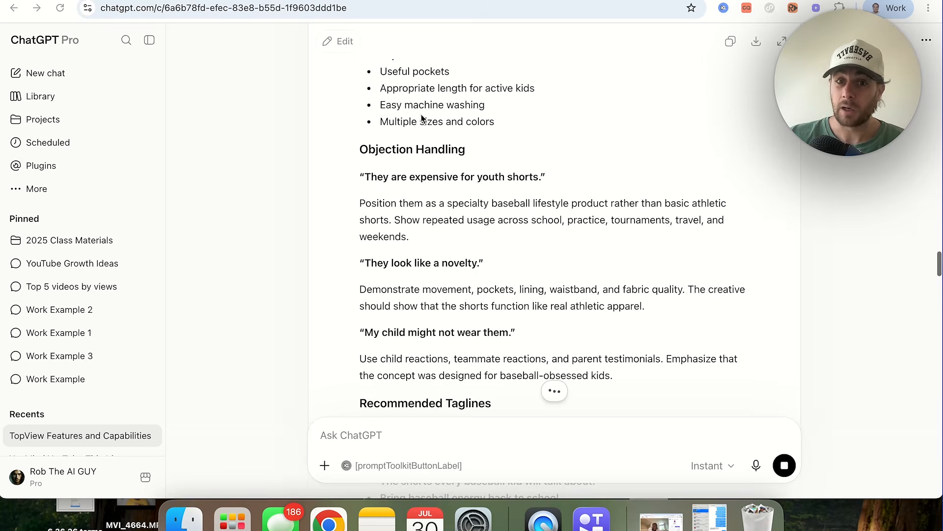
scroll(449, 200, "down", 1)
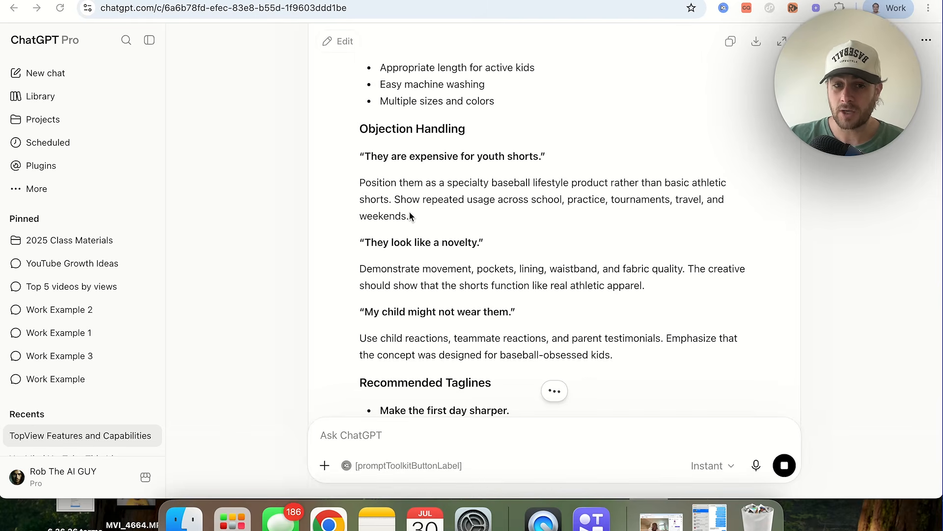
scroll(410, 215, "down", 3)
scroll(409, 212, "down", 8)
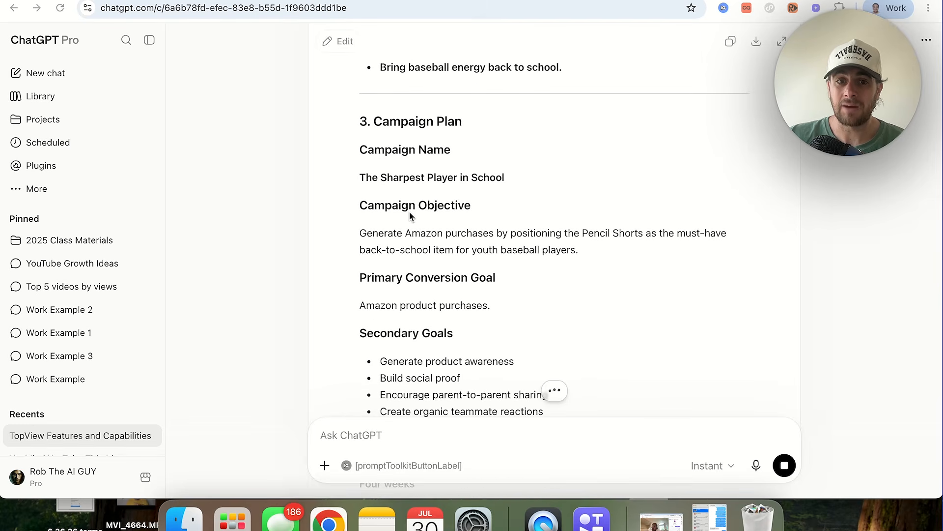
Step: Read the Campaign Plan from the campaign objective and goals through duration to the Channel Mix for TikTok, Instagram Reels, Meta Ads and YouTube Shorts
scroll(410, 217, "down", 3)
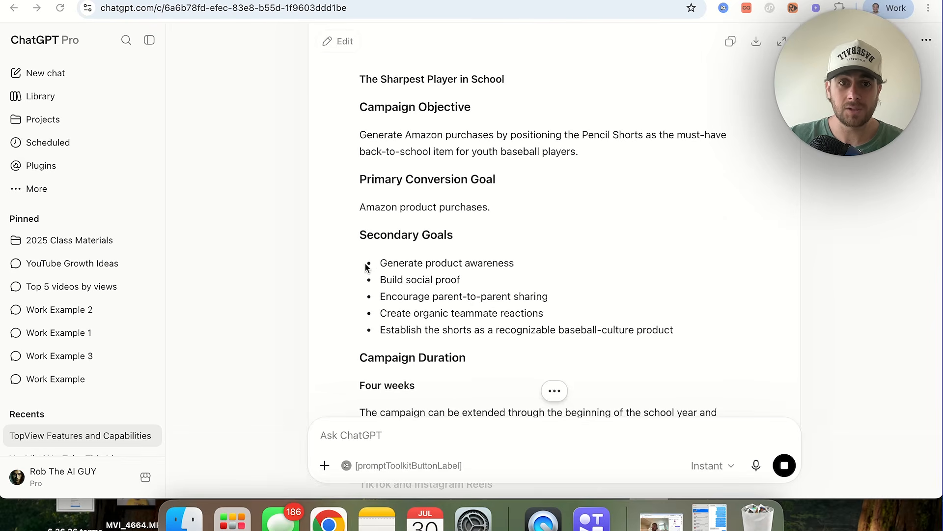
scroll(389, 268, "down", 5)
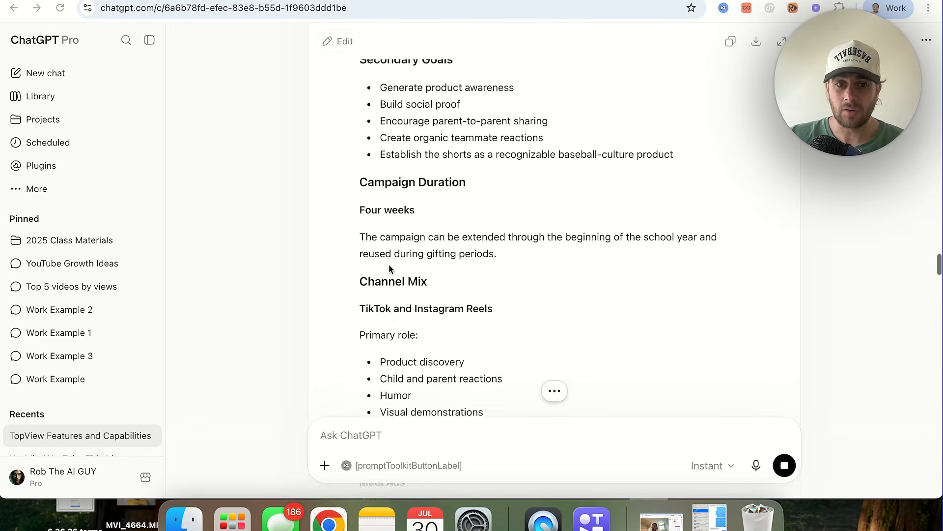
scroll(423, 221, "down", 2)
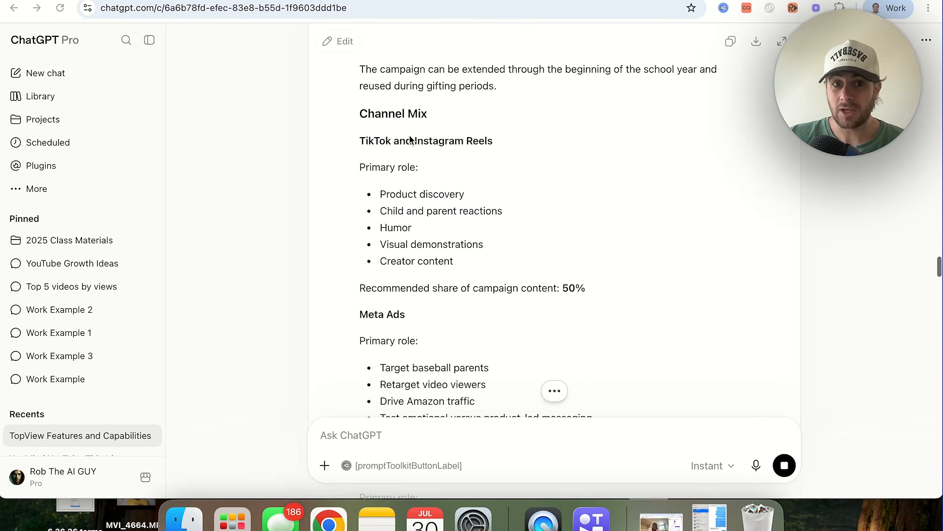
scroll(411, 140, "down", 5)
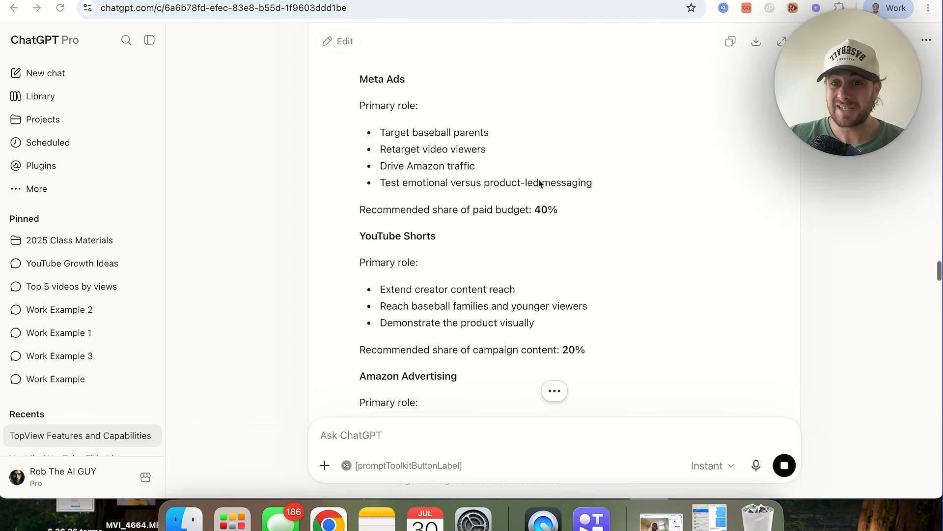
scroll(614, 309, "up", 4)
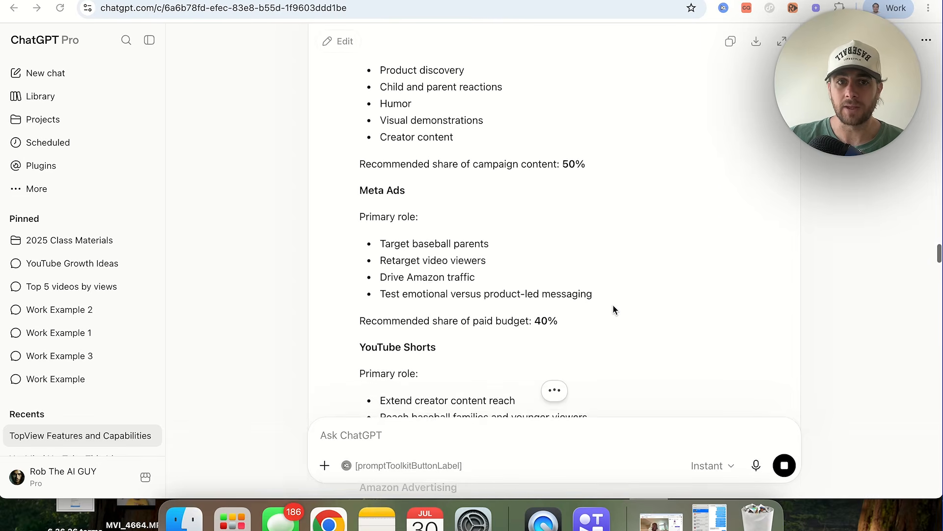
scroll(612, 305, "down", 5)
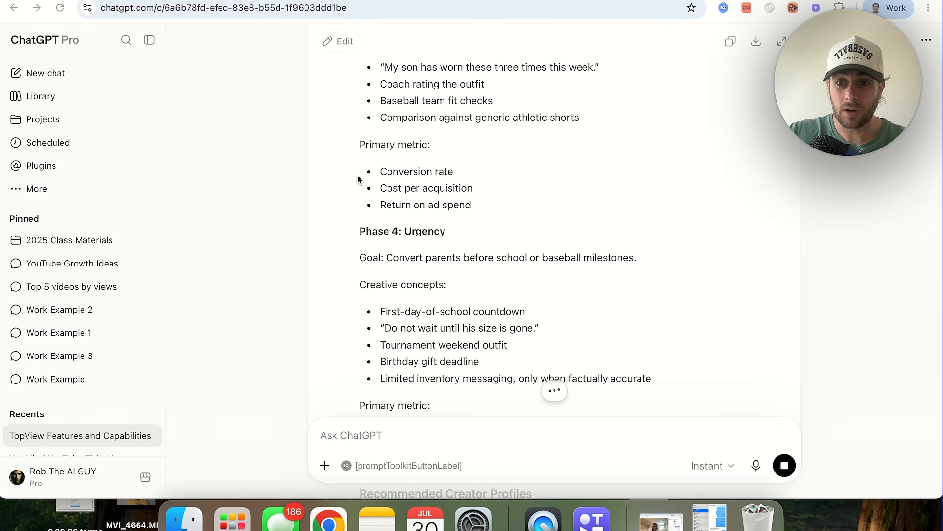
Step: Read the rest of the Campaign Plan: phases, recommended creator profiles, creator deliverables, suggested paid media tests, listing priorities and campaign metrics
scroll(358, 177, "down", 10)
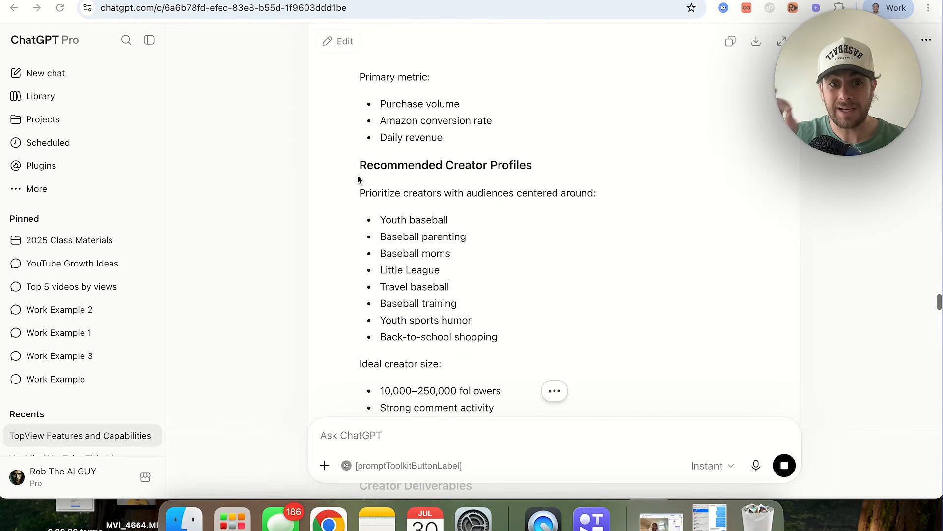
scroll(357, 175, "down", 2)
scroll(359, 171, "down", 2)
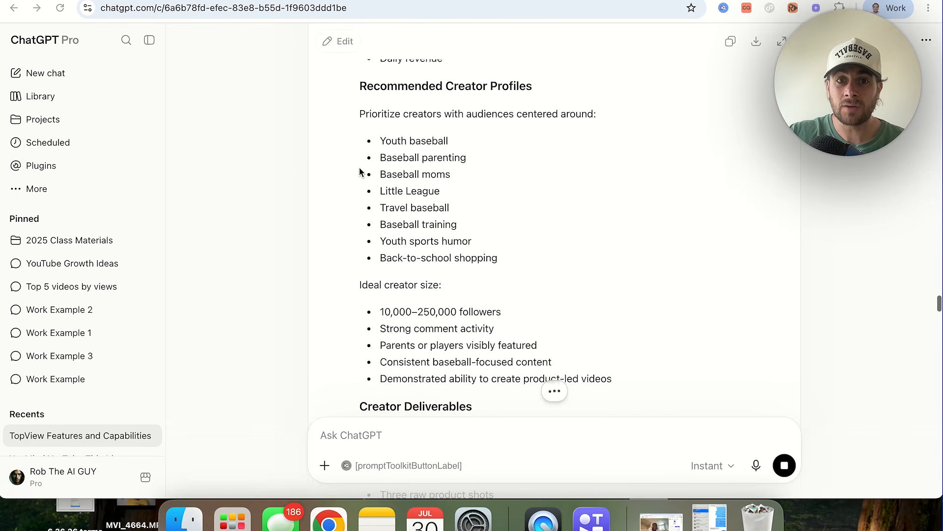
scroll(415, 201, "down", 10)
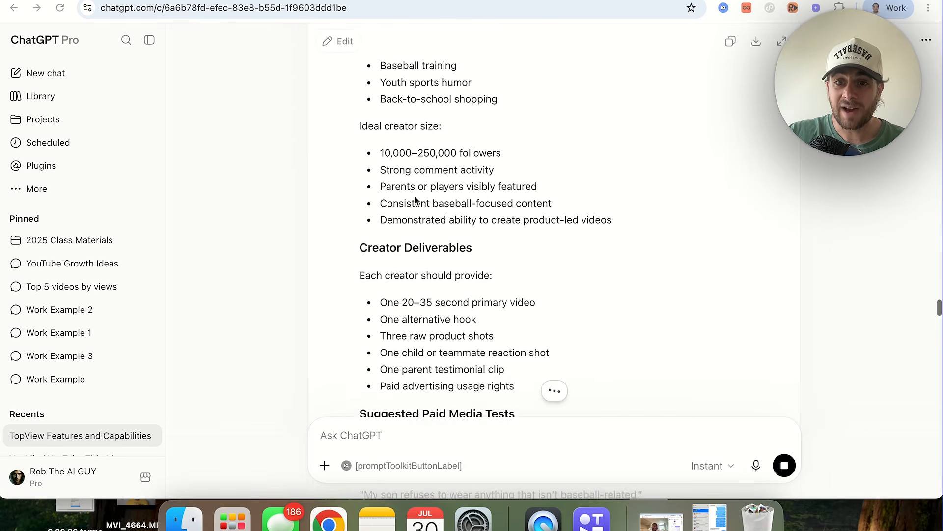
scroll(415, 201, "down", 8)
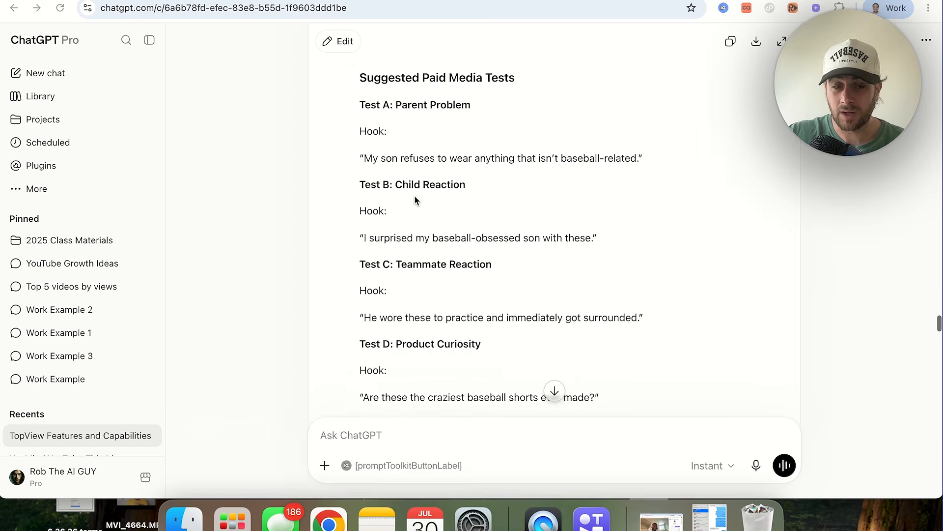
scroll(415, 199, "down", 13)
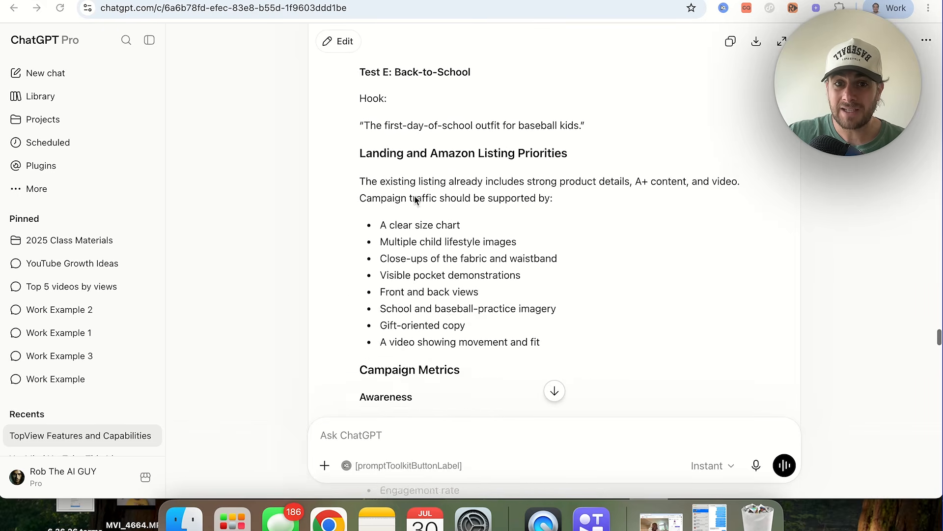
scroll(432, 158, "down", 6)
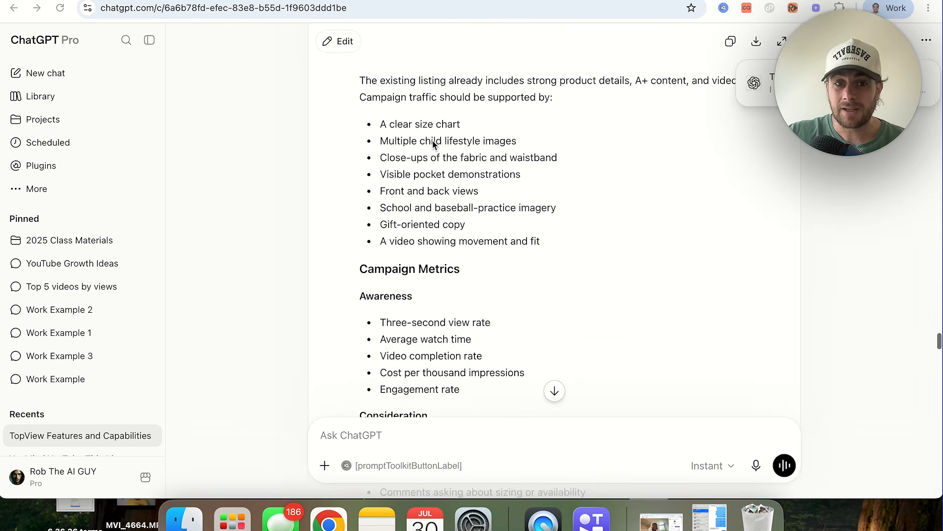
scroll(441, 184, "down", 18)
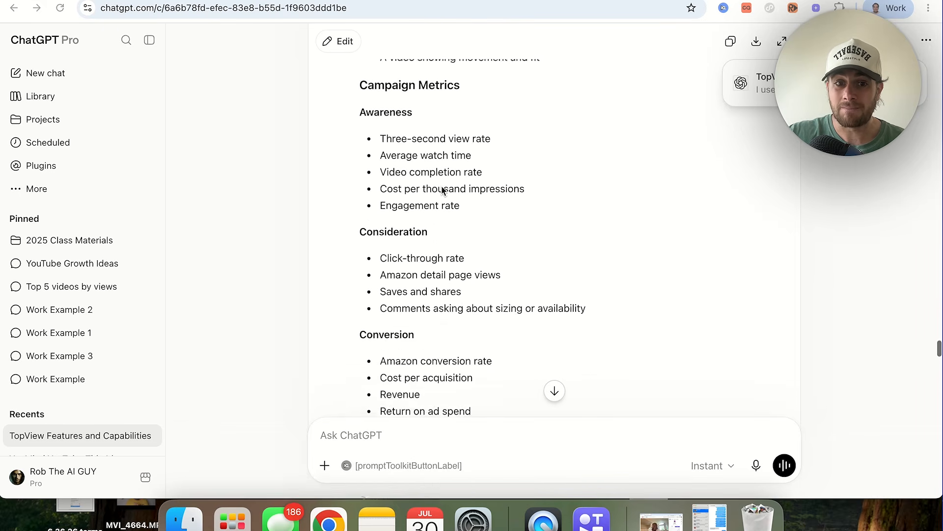
scroll(441, 185, "down", 6)
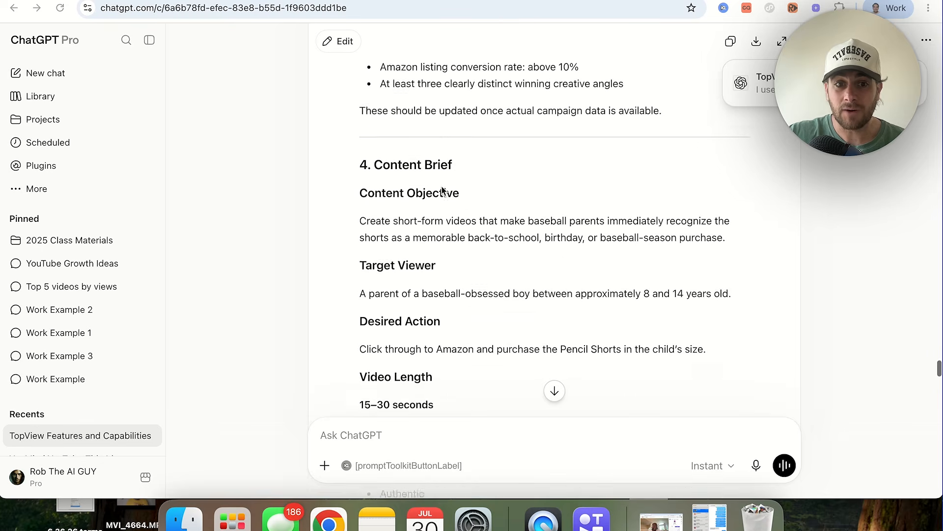
Step: Read the Content Brief, from target viewer, tone and product shots through the video concepts, Hook Bank, CTA options and production guardrails
scroll(409, 252, "down", 5)
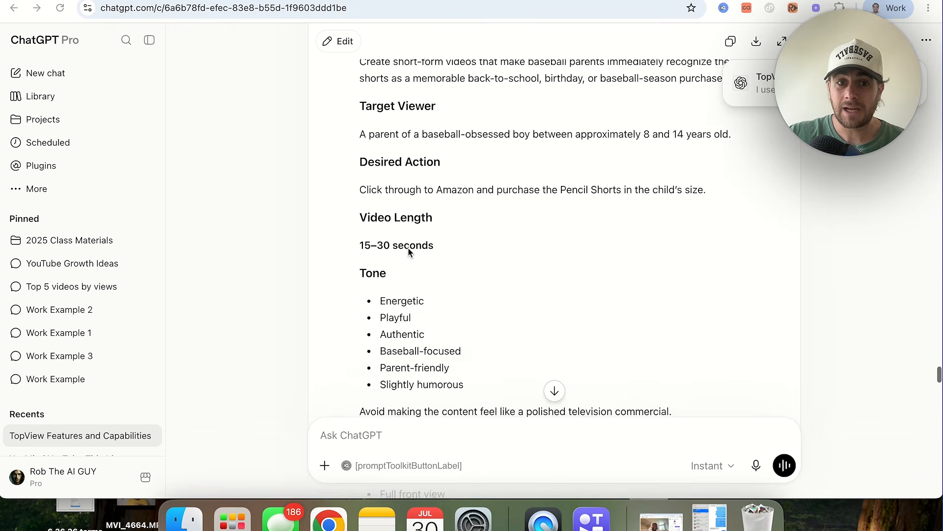
scroll(409, 252, "down", 3)
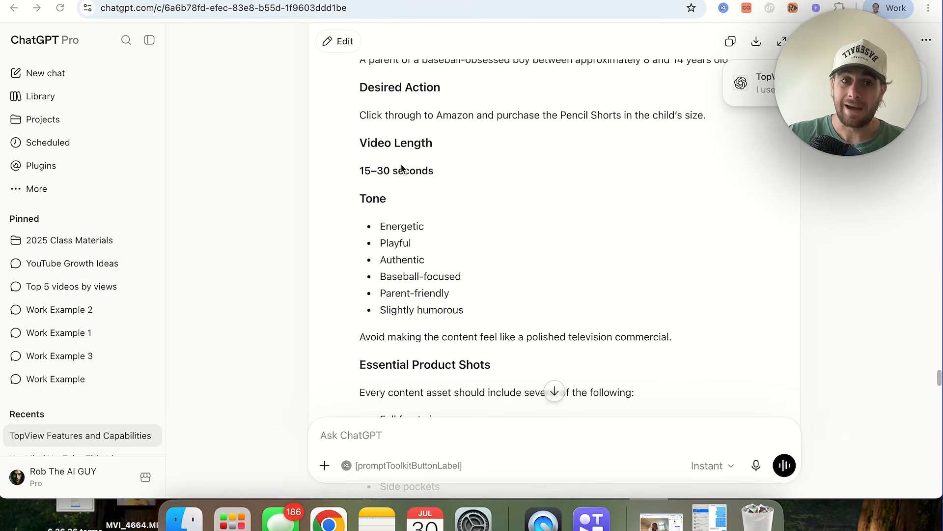
scroll(432, 204, "down", 5)
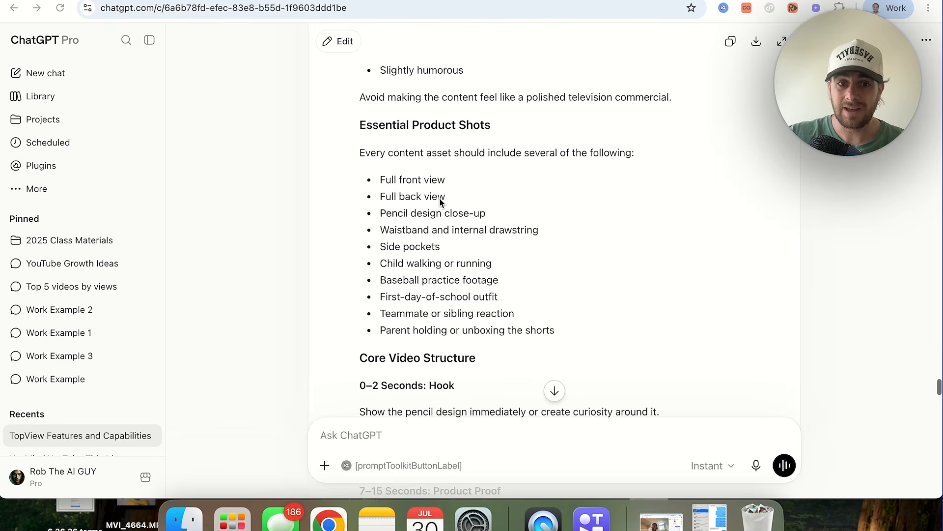
scroll(384, 181, "down", 8)
scroll(385, 181, "down", 20)
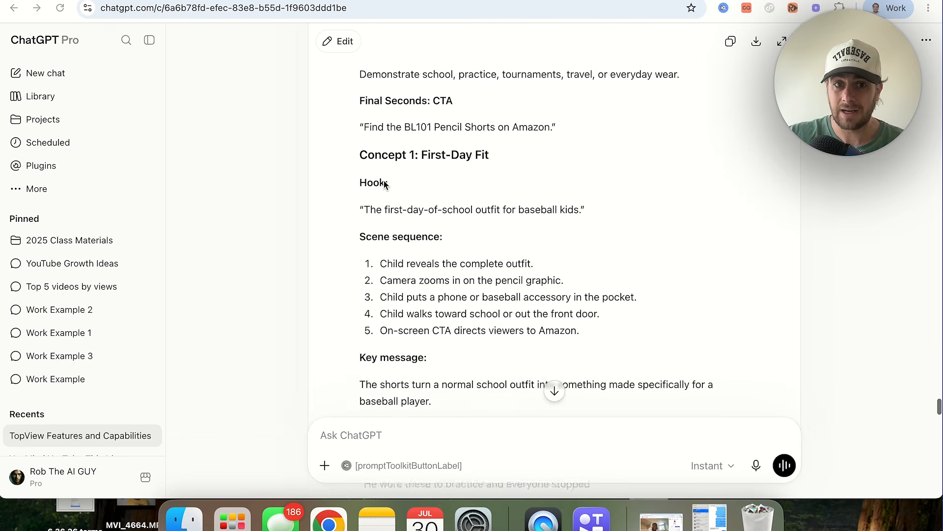
scroll(385, 181, "down", 20)
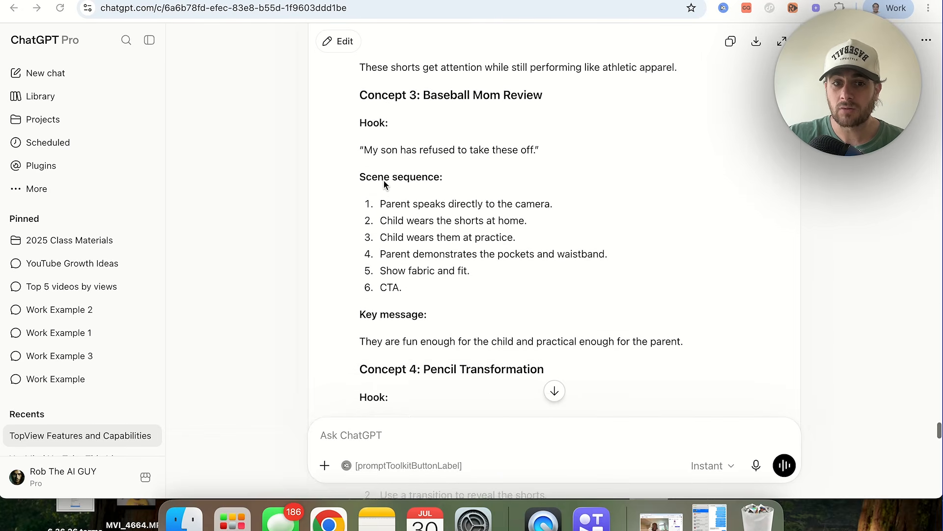
scroll(385, 180, "down", 15)
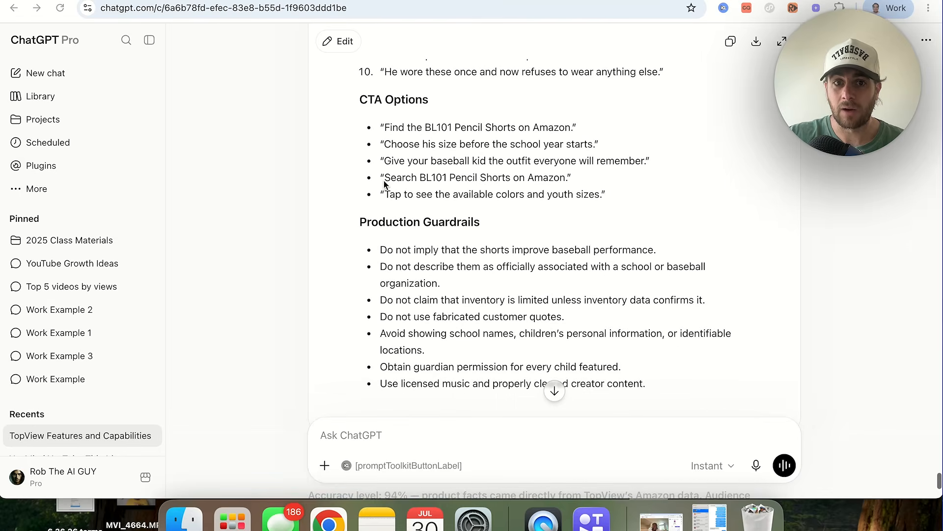
scroll(384, 181, "down", 5)
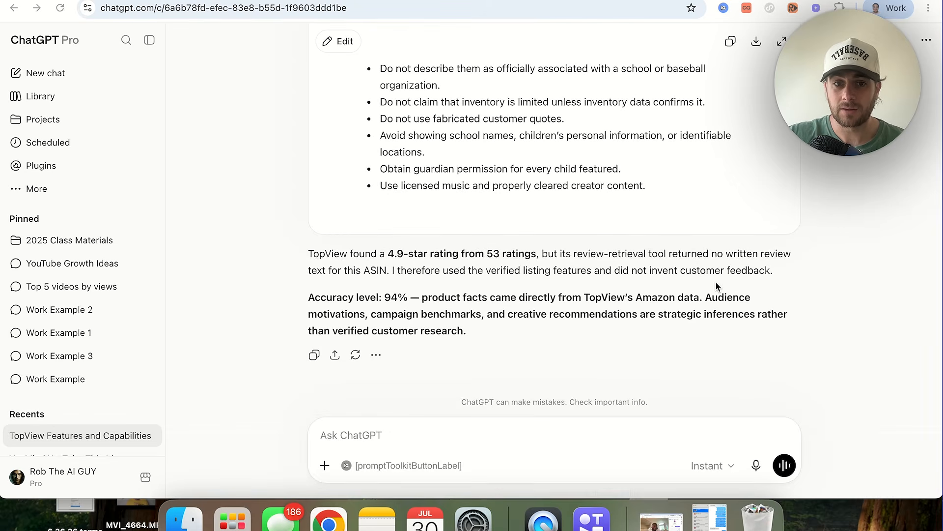
scroll(722, 280, "up", 10)
scroll(520, 250, "down", 1)
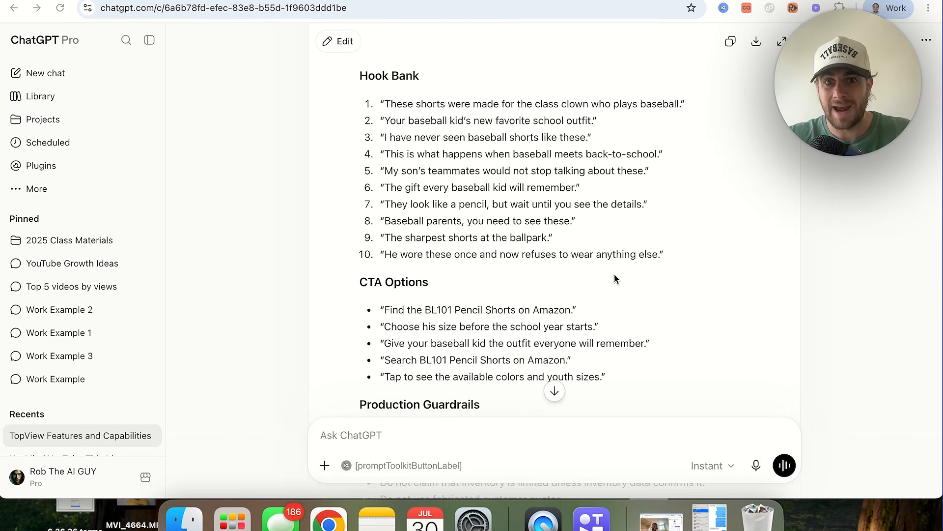
Step: Send the prompt "Using TopView's MCP please generate the image and video assets for this plan"
scroll(625, 270, "down", 4)
type("Using TopView's MCP please generate the image and video assets for this plan")
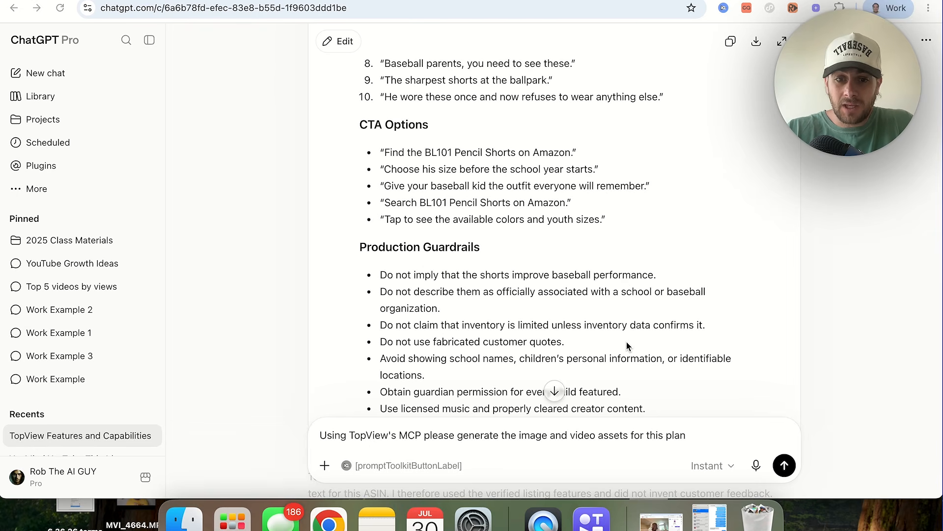
left_click(787, 466)
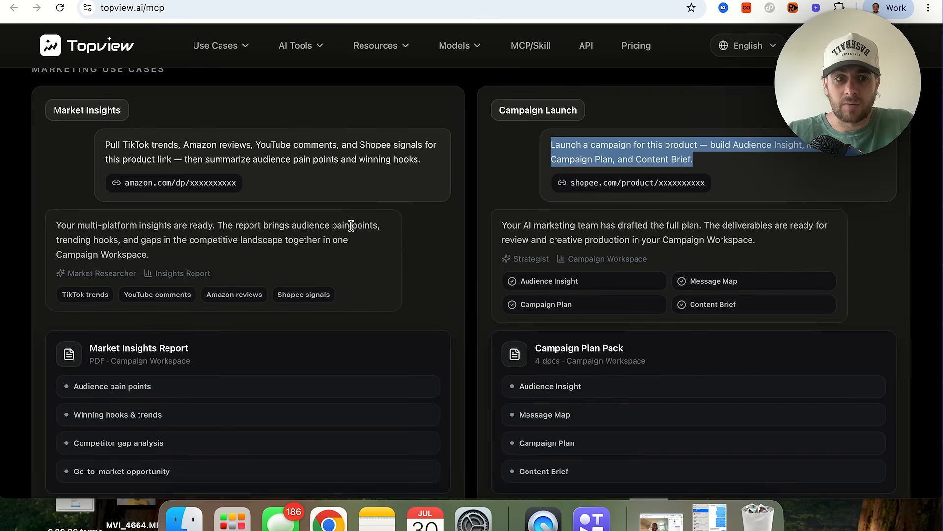
Step: Browse Topview's MCP page, reviewing the video use cases, the available image and video models, and the multi-platform market insights section
scroll(351, 225, "down", 10)
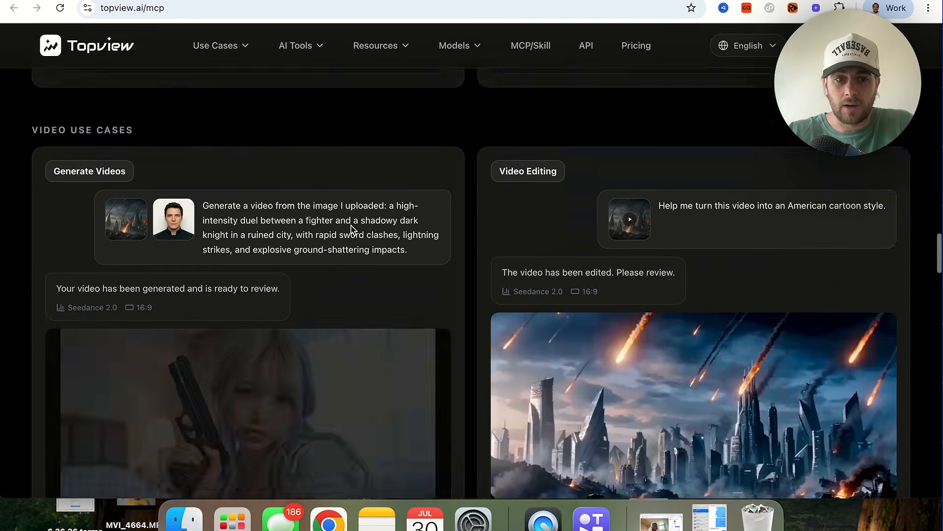
scroll(352, 225, "up", 15)
scroll(351, 225, "up", 10)
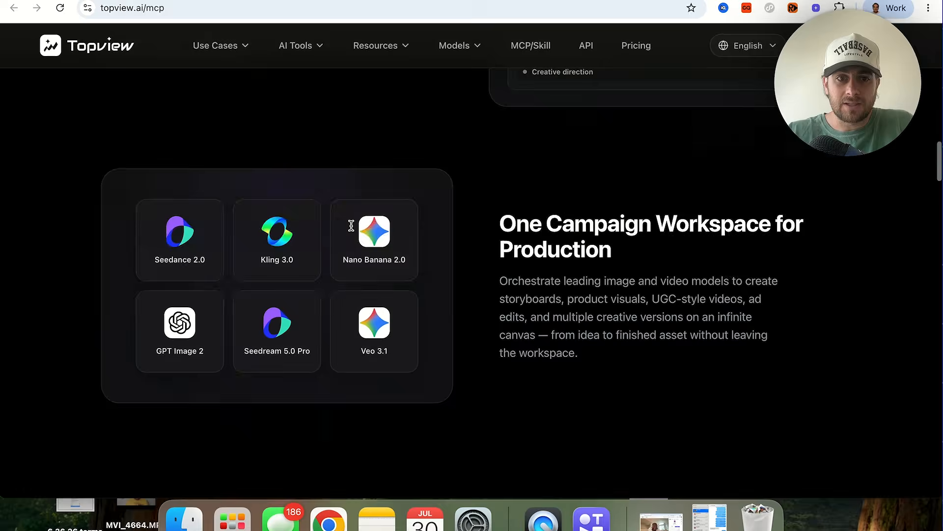
scroll(352, 226, "down", 4)
scroll(279, 232, "up", 10)
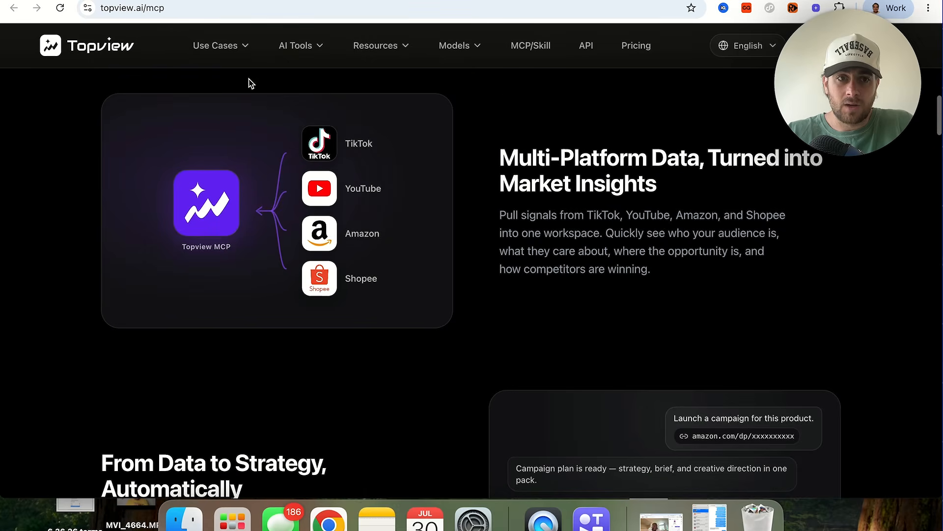
mouse_move(320, 47)
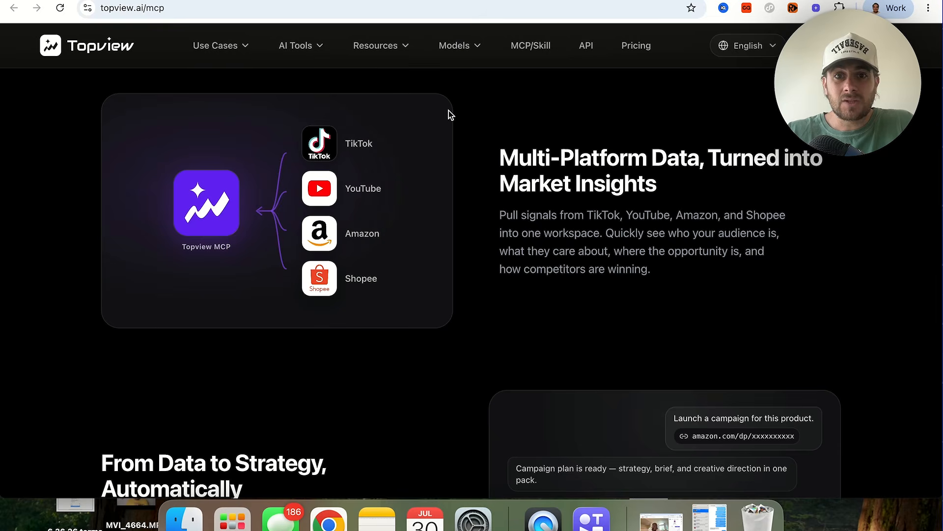
scroll(406, 208, "up", 1)
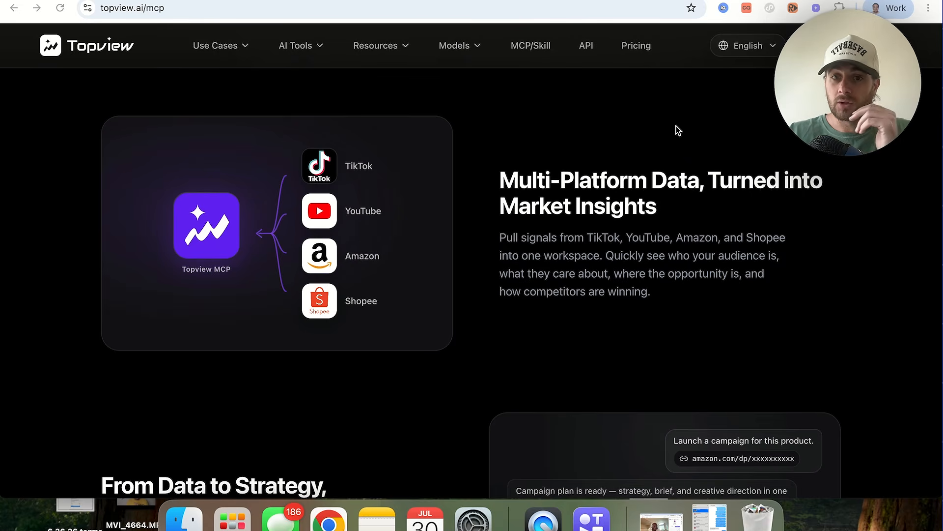
Step: Play part of the generated 10-second vertical shorts ad and close the video to return to the ChatGPT conversation
key("ctrl+Tab")
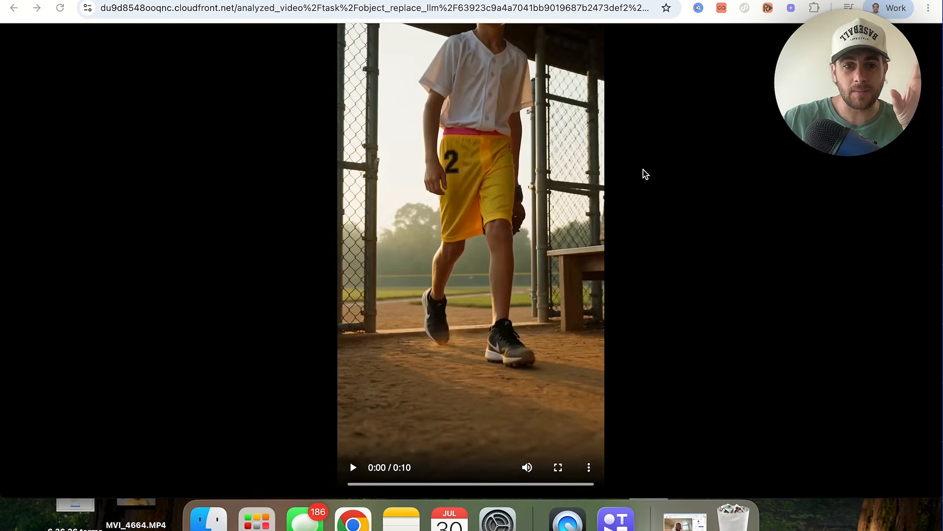
left_click(353, 468)
left_click(353, 468)
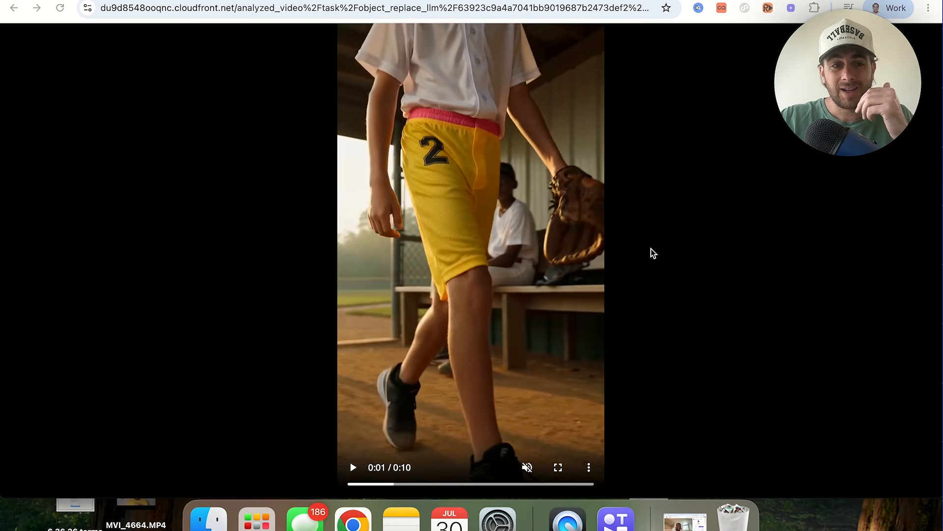
key("super+w")
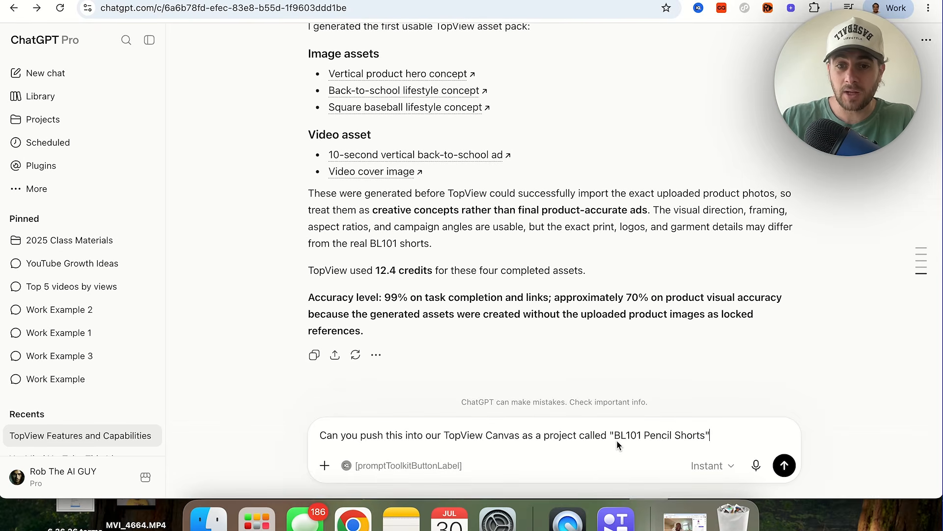
Step: Ask "Can you push this into our TopView Canvas as a project called "BL101 Pencil Shorts"" and open the linked Canvas project
left_click(784, 466)
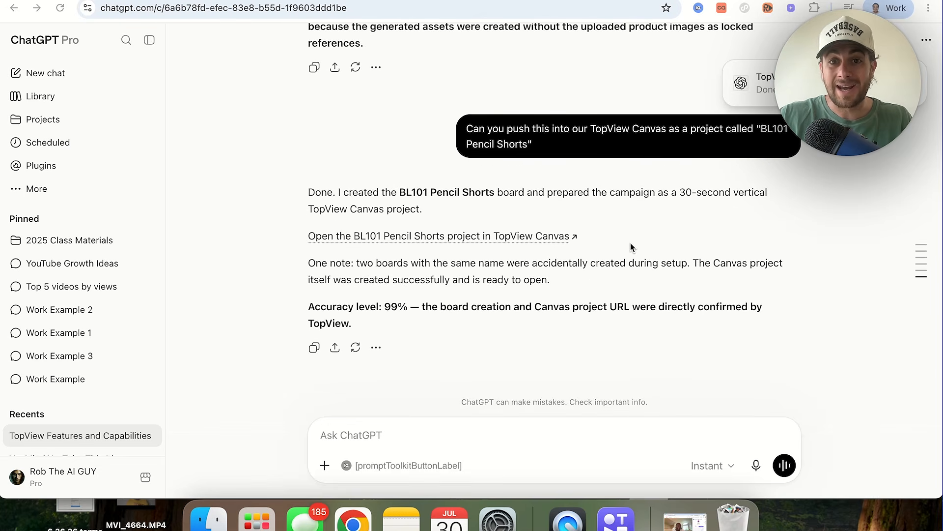
left_click(565, 236)
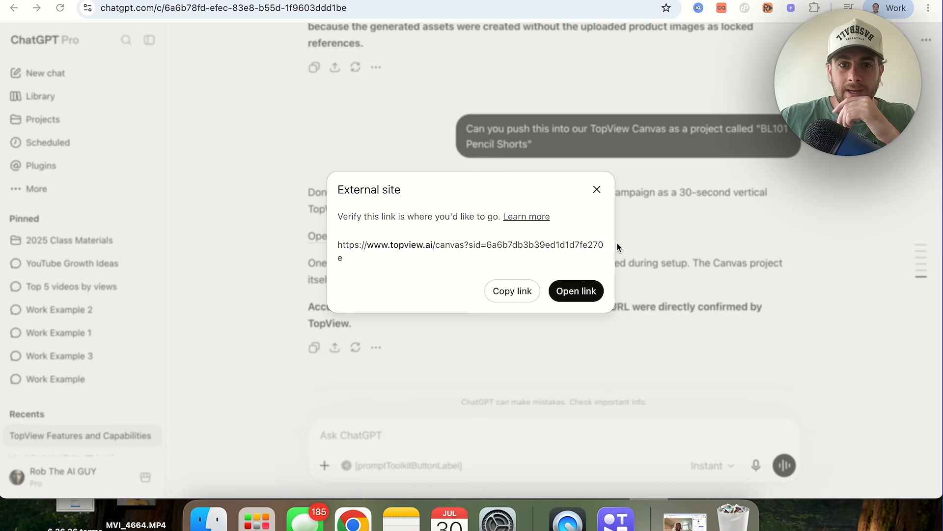
left_click(562, 288)
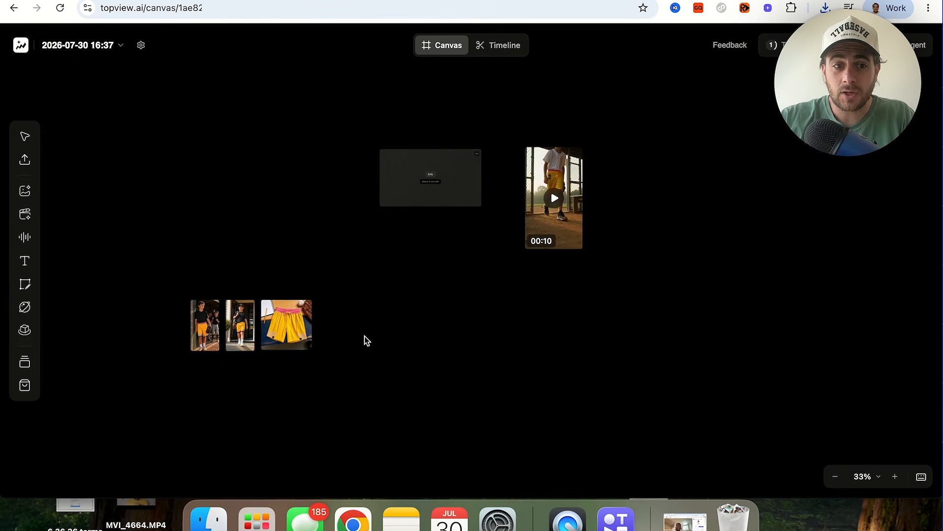
Step: Examine the three product photos of the yellow shorts and select the middle one to view its editing options
scroll(345, 338, "up", 5)
scroll(347, 339, "left", 3)
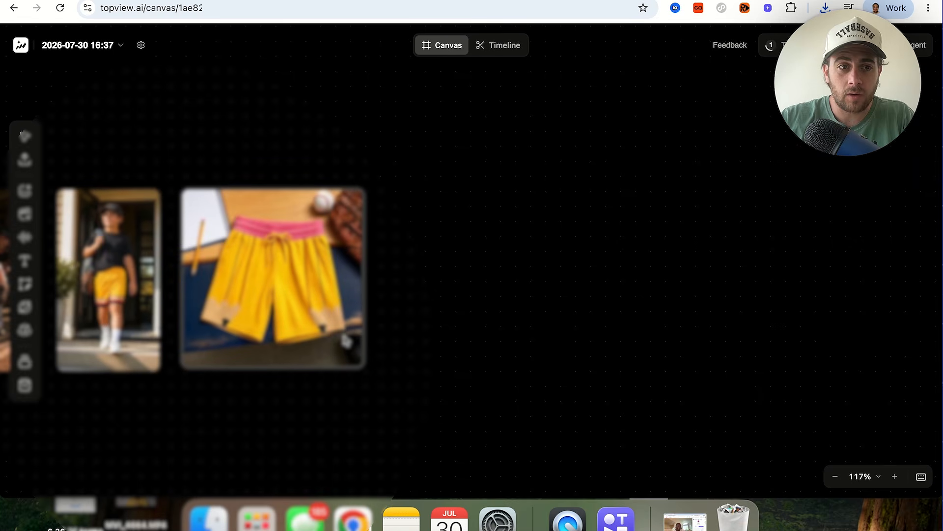
scroll(346, 341, "left", 3)
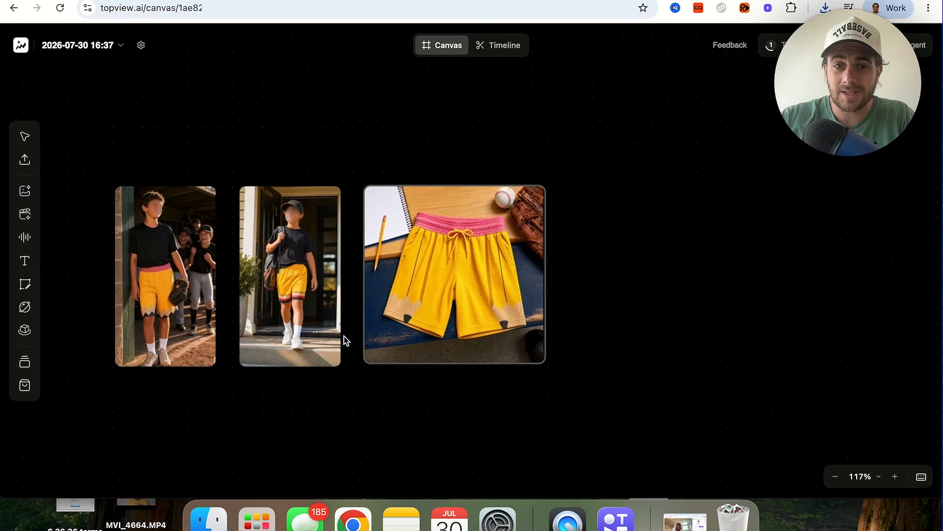
left_click(312, 297)
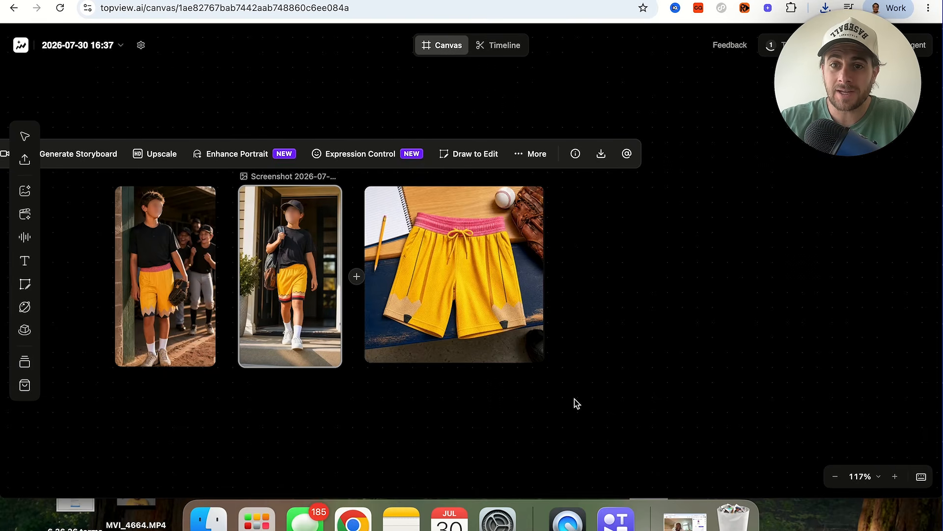
scroll(575, 402, "down", 5)
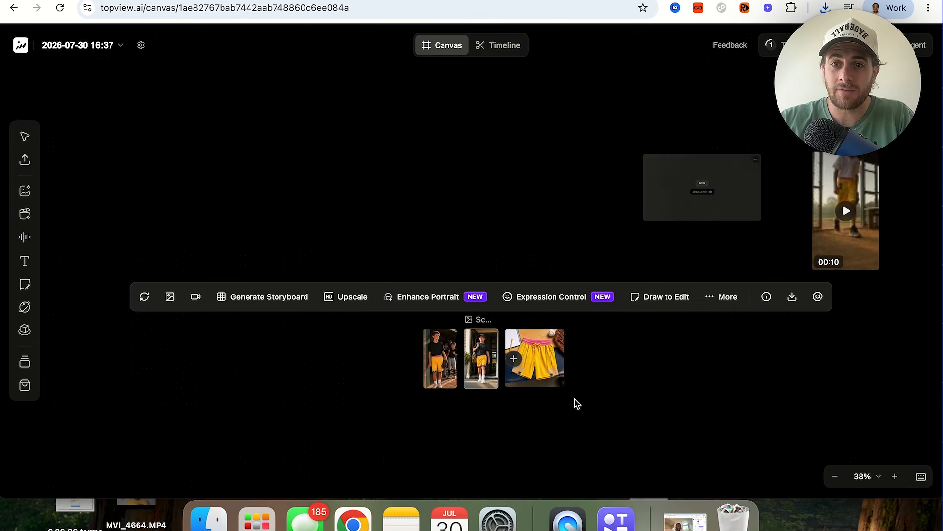
Step: Check the generation progress of the pending card and the additional options for the 10-second video beside it
left_click(706, 196)
scroll(695, 193, "up", 10)
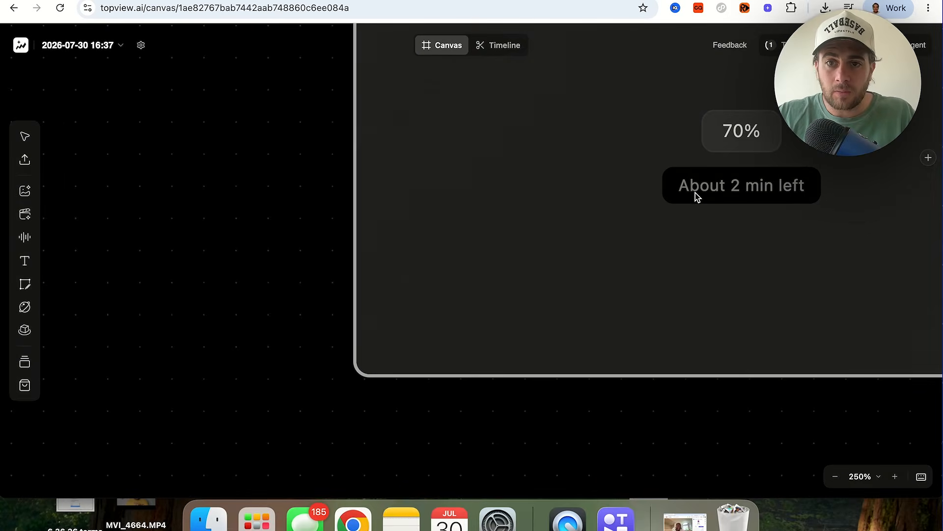
scroll(695, 192, "down", 1)
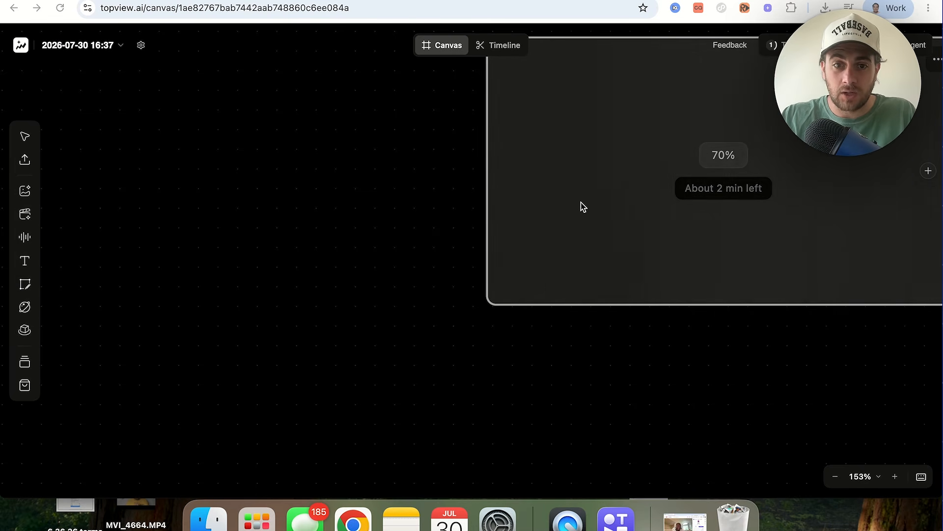
scroll(303, 297, "down", 5)
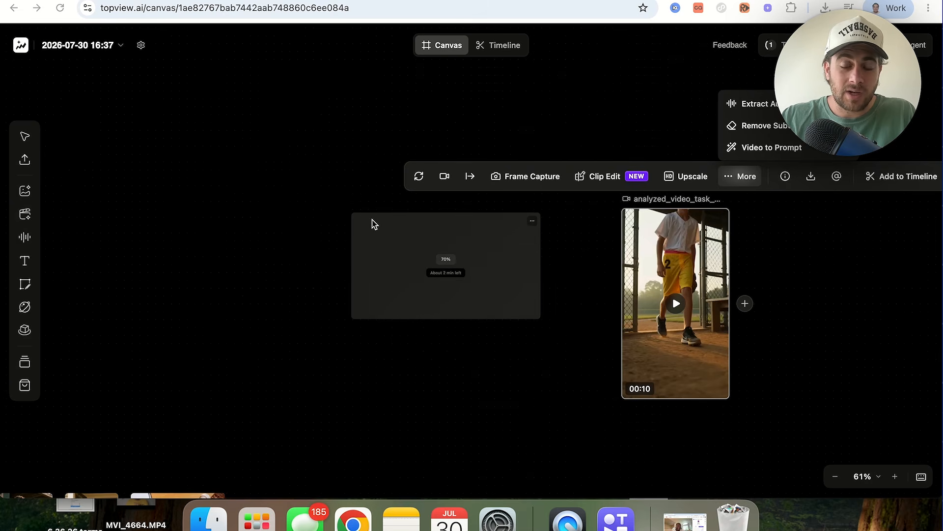
Step: Examine the generated three-panel image of the yellow shorts up close
scroll(476, 307, "up", 6)
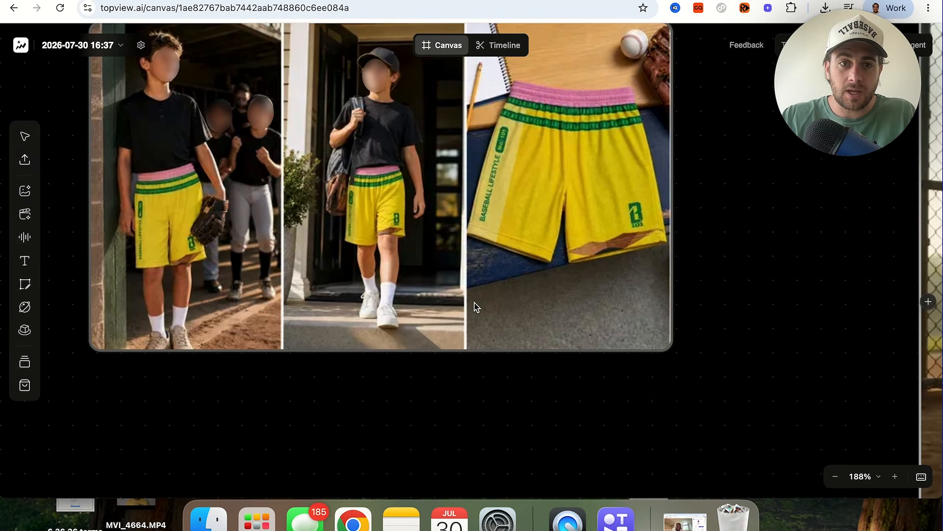
scroll(476, 307, "up", 1)
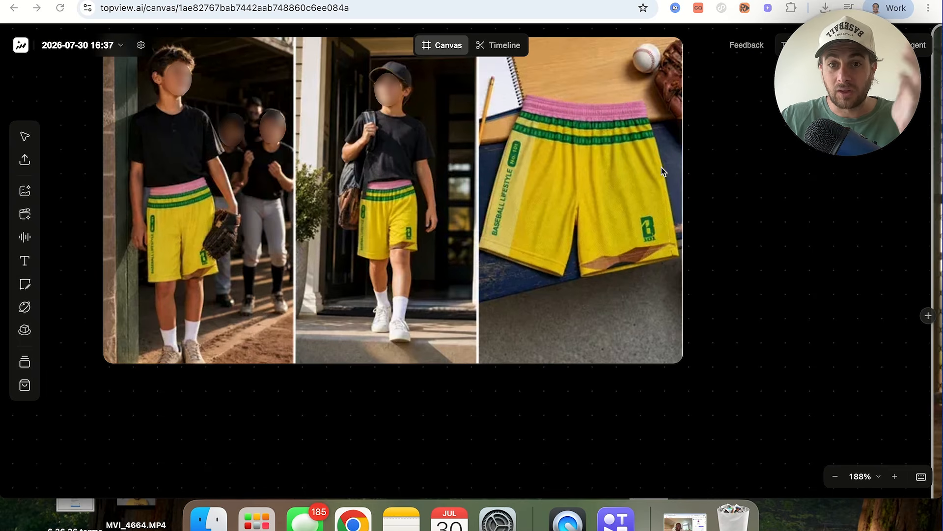
scroll(383, 228, "up", 2)
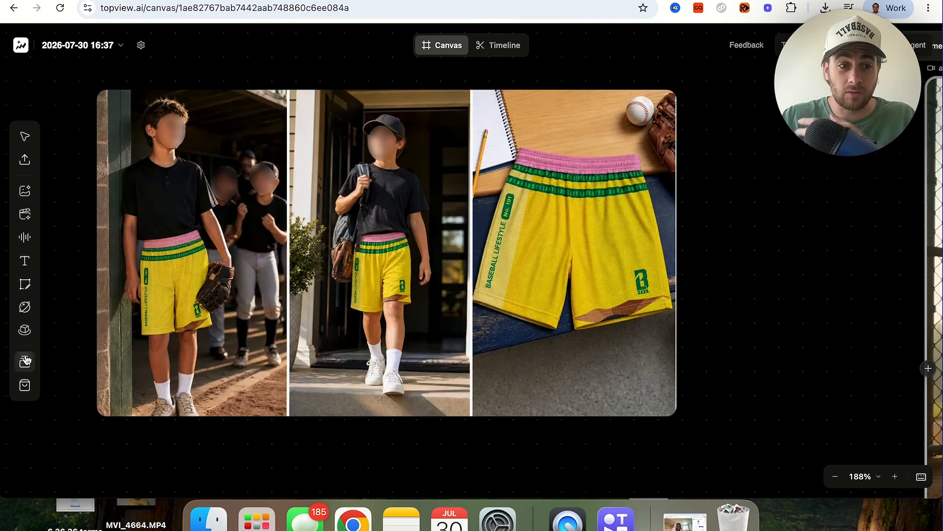
scroll(76, 357, "down", 5)
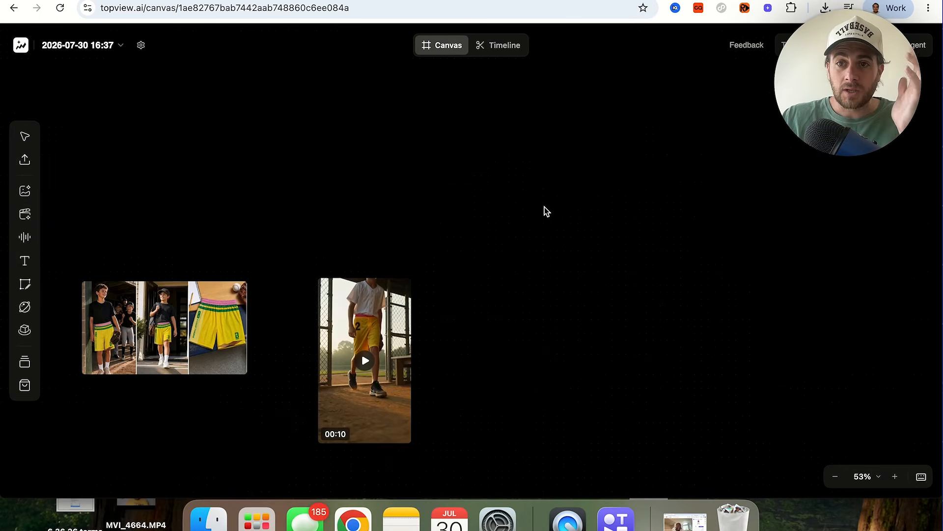
Step: Add a text note reading "Week 1" to the canvas below the 10-second video
scroll(367, 236, "down", 5)
scroll(368, 237, "left", 3)
scroll(367, 236, "down", 4)
scroll(366, 236, "up", 1)
scroll(367, 236, "left", 1)
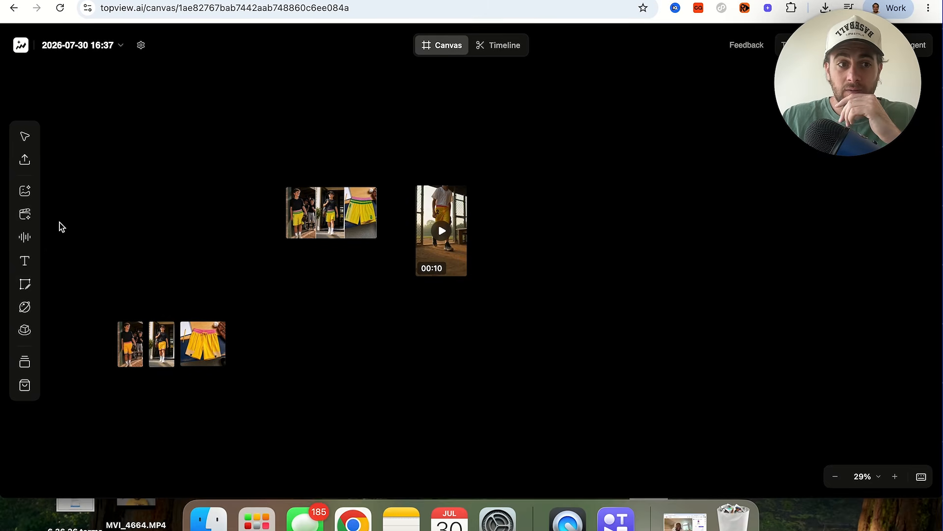
left_click(26, 261)
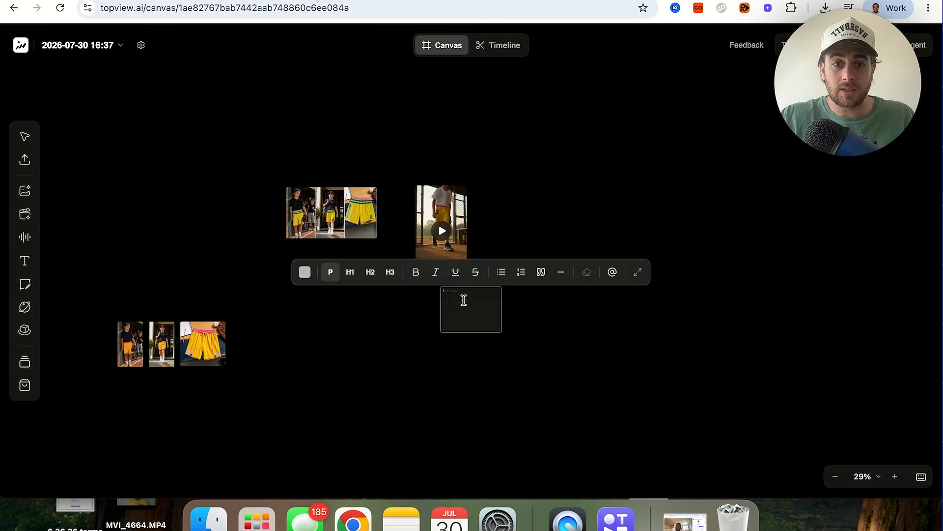
type("Week 1")
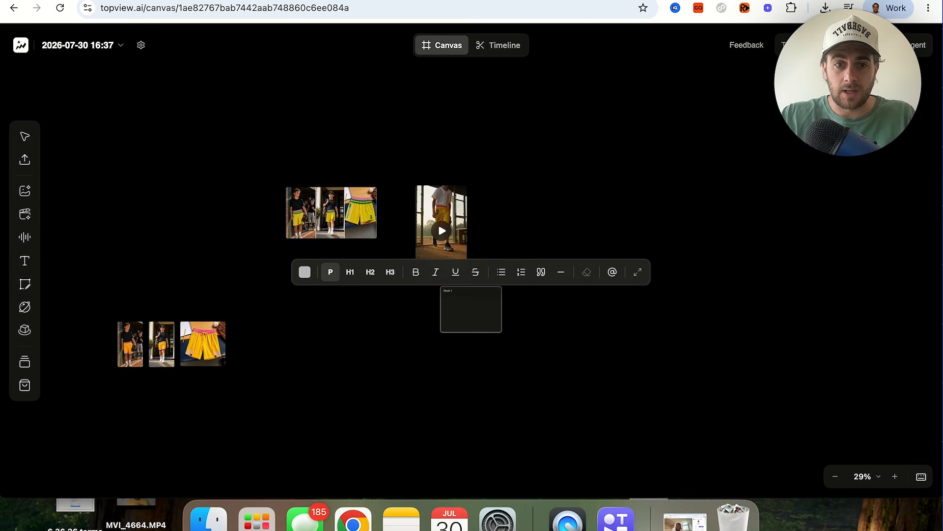
left_click(434, 367)
Step: Look over the task types that can be created on the empty canvas near the "Week 1" note
scroll(435, 366, "up", 5)
scroll(435, 366, "down", 5)
right_click(434, 367)
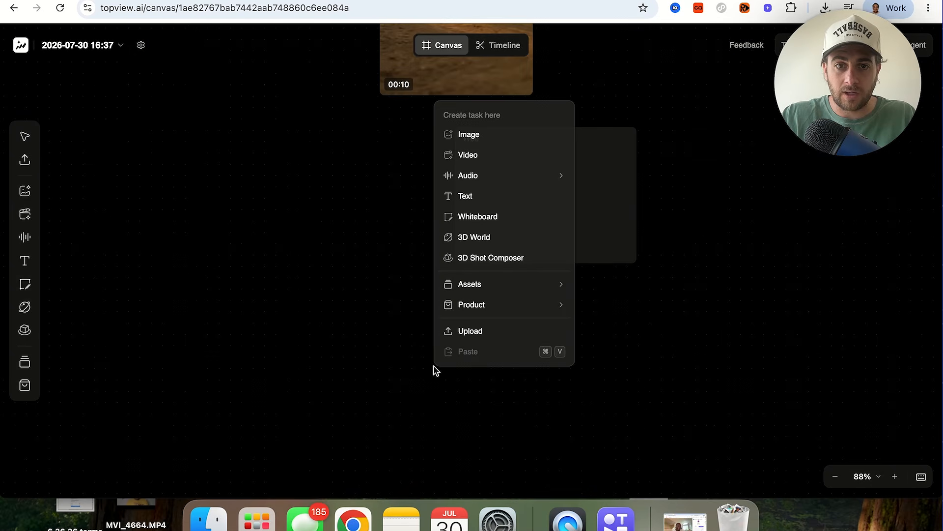
left_click(354, 347)
scroll(421, 236, "right", 5)
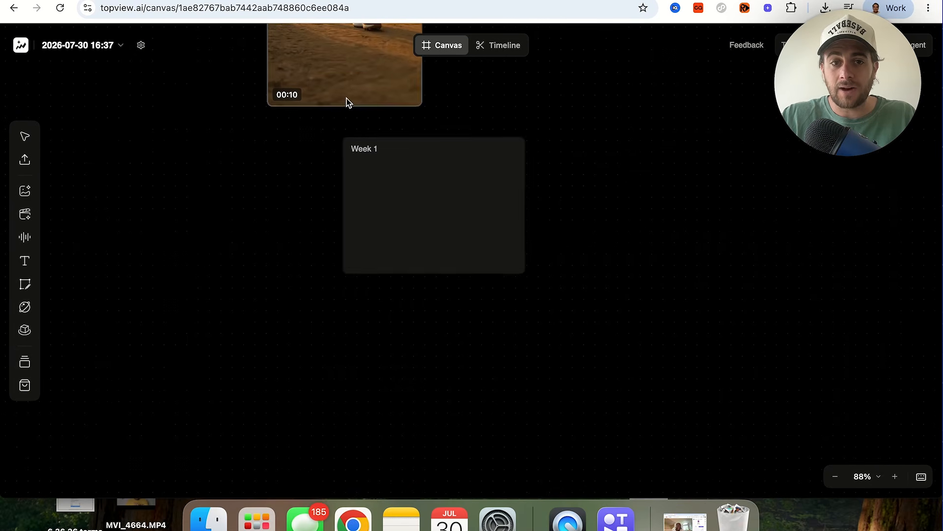
scroll(408, 208, "down", 5)
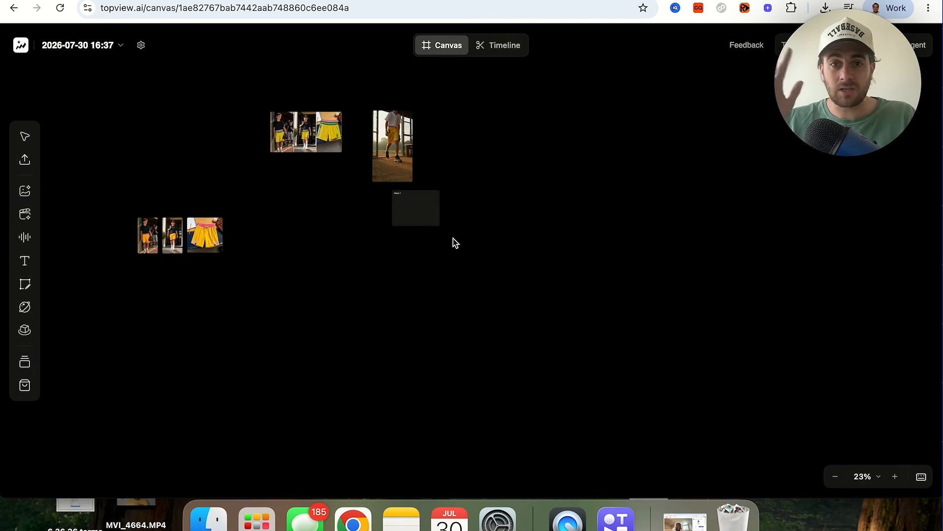
Step: Review the default image, video and music models in the system settings and close them
scroll(453, 238, "up", 3)
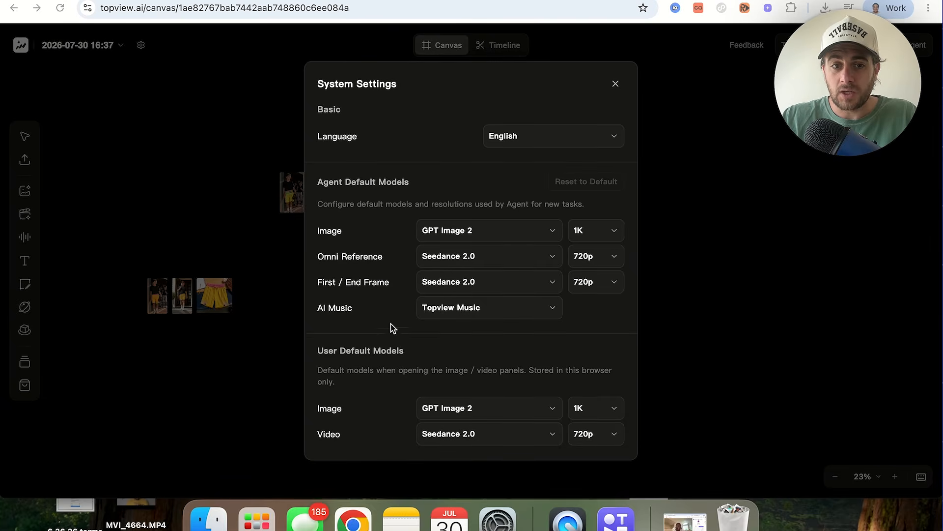
left_click(519, 63)
left_click(611, 82)
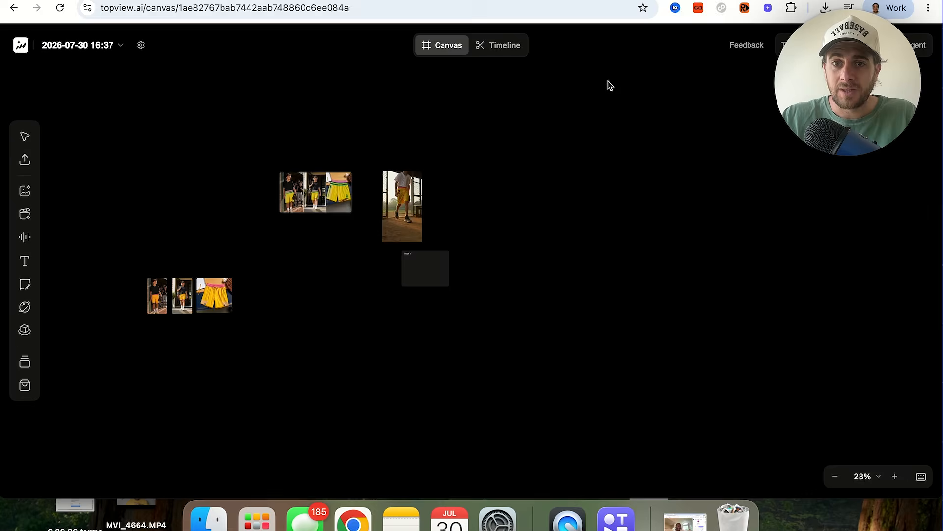
Step: Open the agent chat, review the proposed ad script and approve it by replying "OK"
left_click(909, 45)
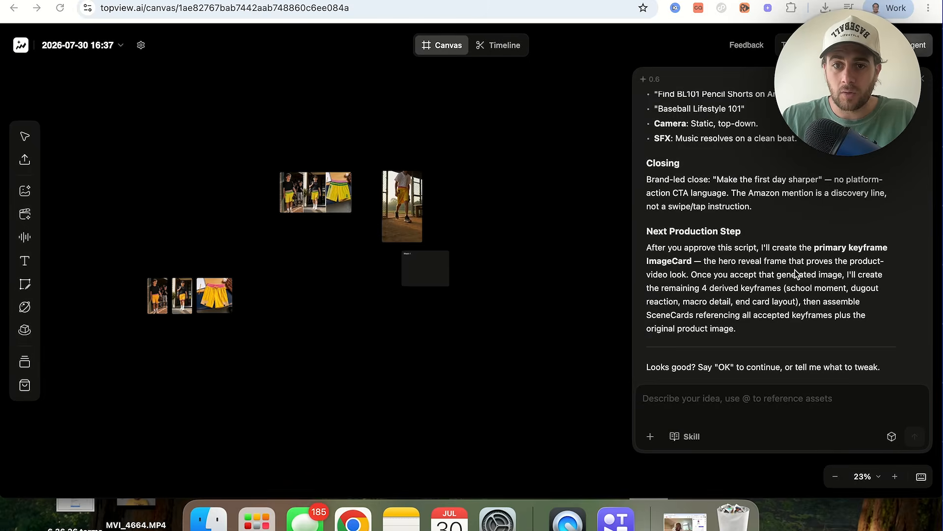
scroll(795, 270, "up", 2)
scroll(795, 270, "up", 2)
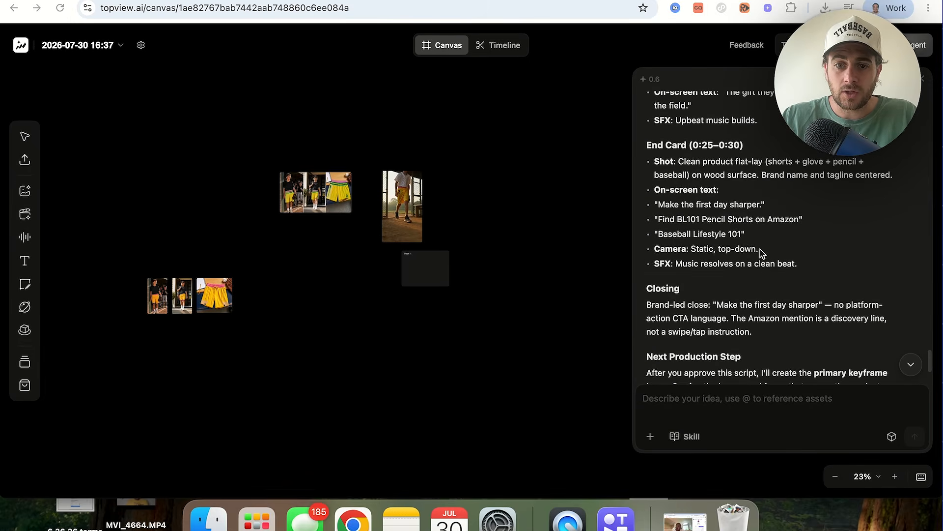
scroll(760, 249, "down", 4)
left_click(685, 399)
type("OK")
key("Return")
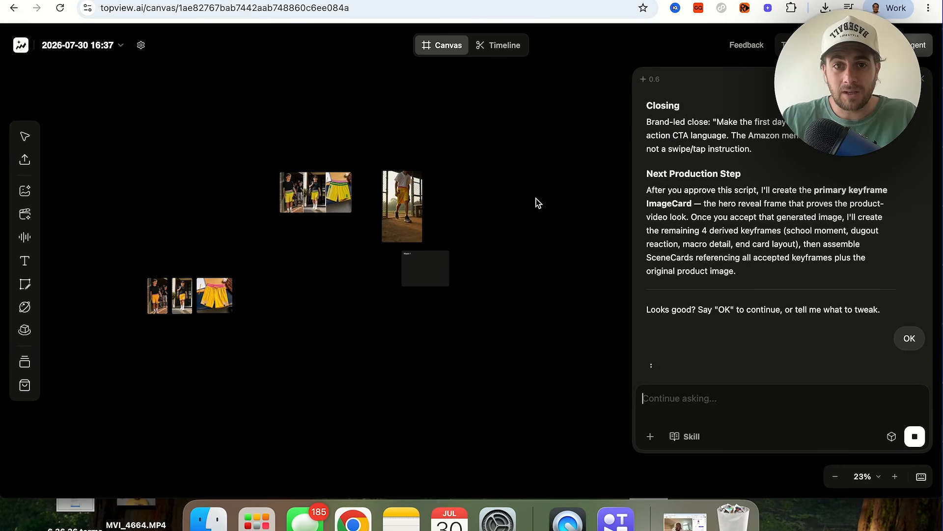
Step: Delete the "Week 1" text note from the canvas
left_click(427, 267)
key("Delete")
scroll(432, 275, "right", 5)
scroll(432, 275, "up", 2)
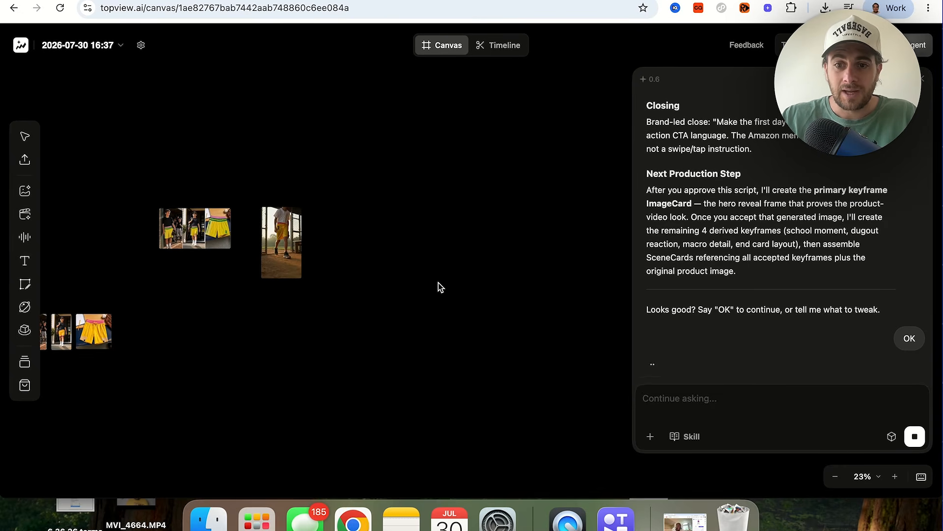
scroll(439, 284, "left", 5)
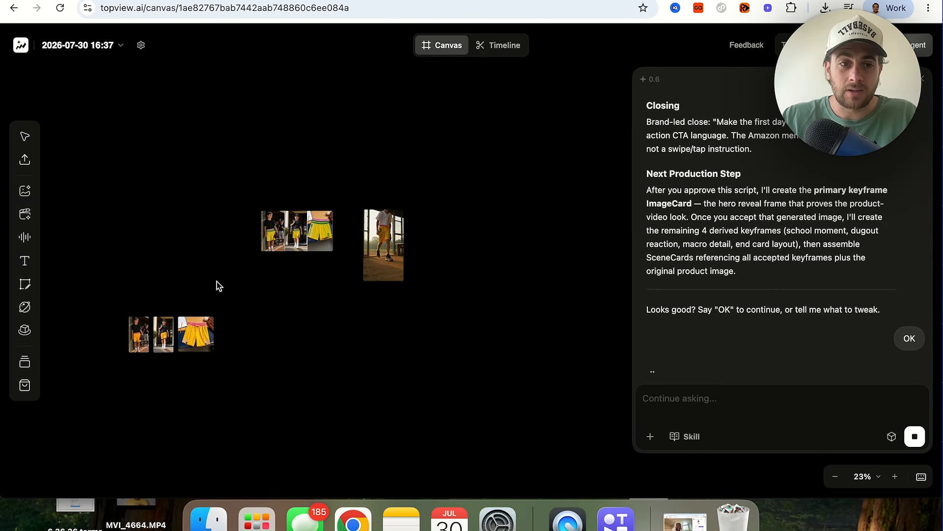
scroll(217, 281, "up", 3)
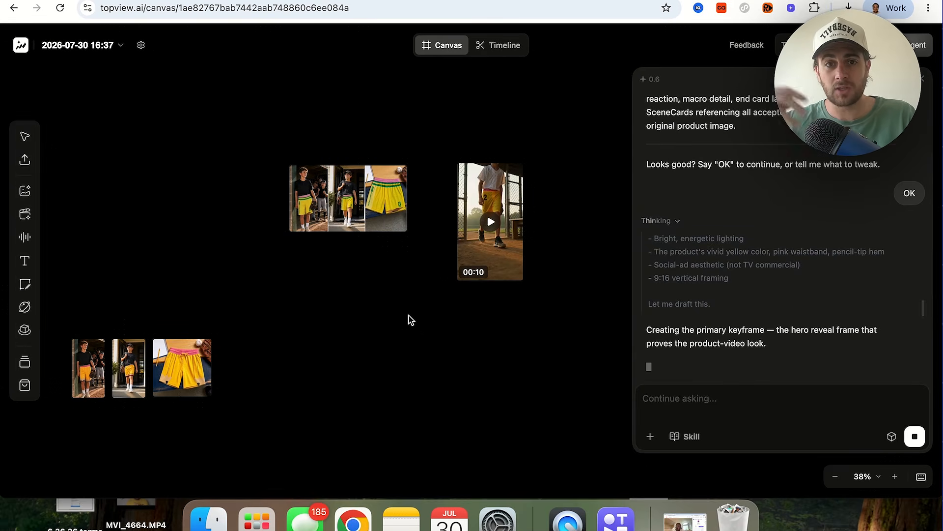
Step: Review the context actions and editing options offered for the 10-second video, including Extend and the additional tools
right_click(499, 261)
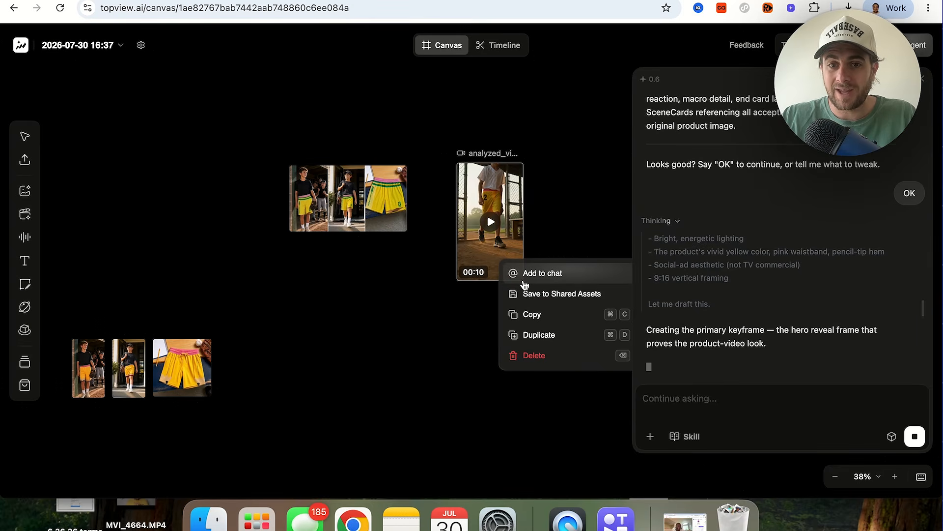
left_click(470, 328)
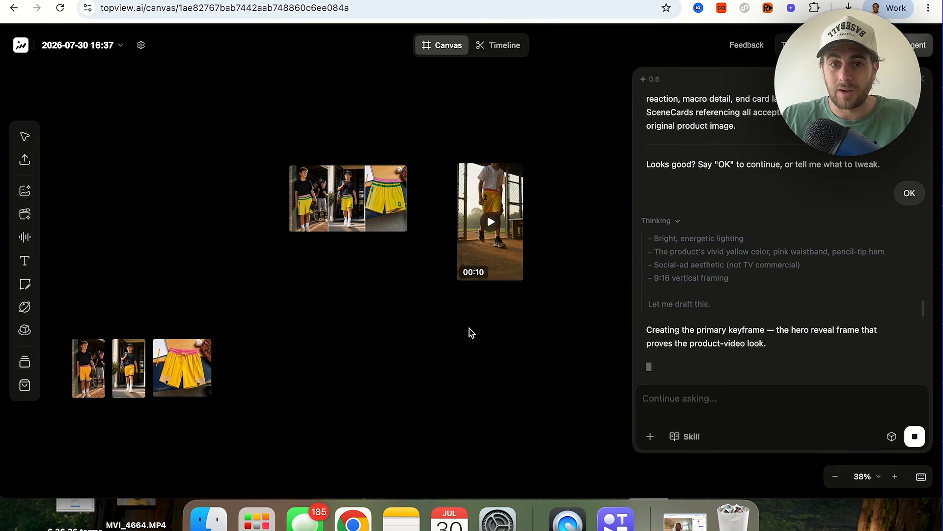
left_click(506, 175)
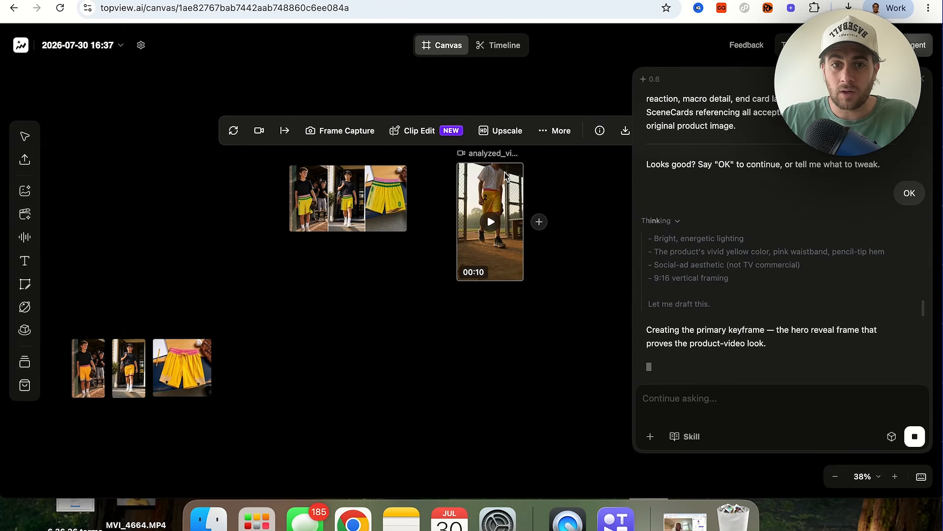
left_click(543, 132)
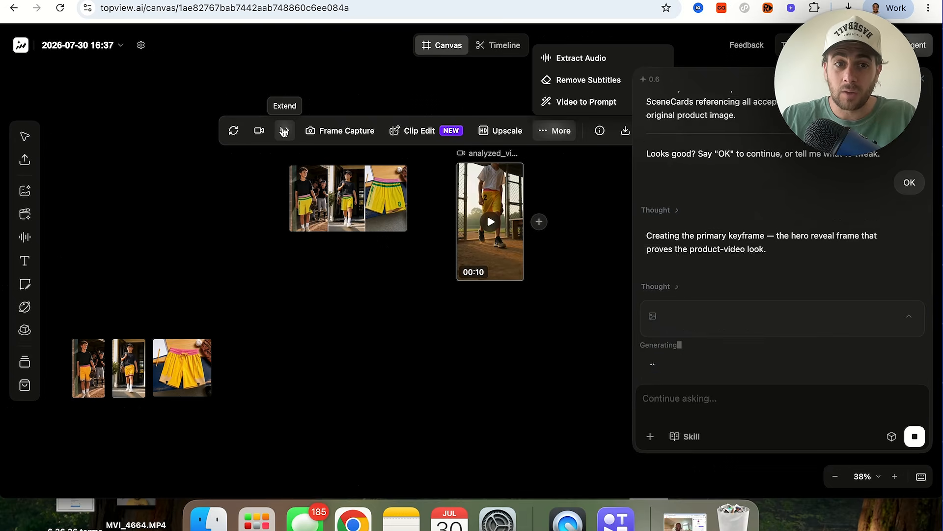
left_click(428, 332)
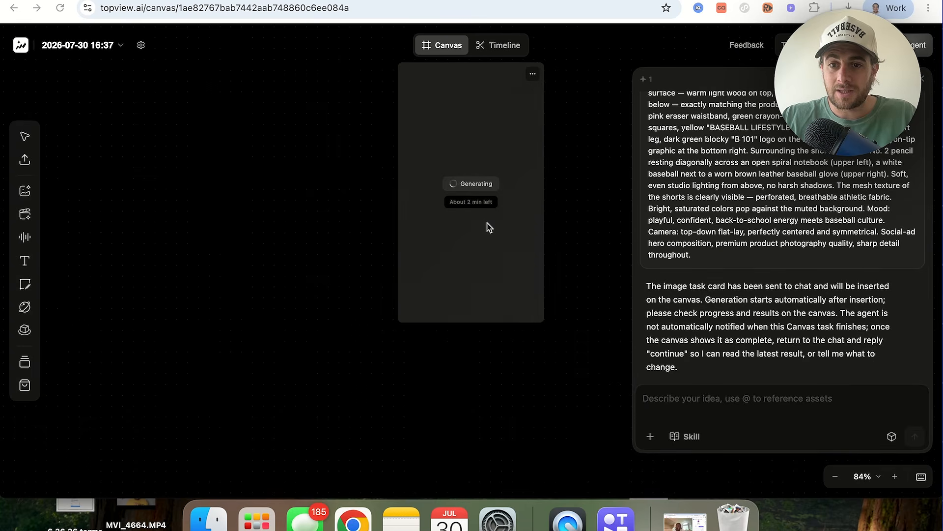
Step: Read back through the agent's hero keyframe prompt and the ad script's closing and end card sections
scroll(665, 297, "up", 5)
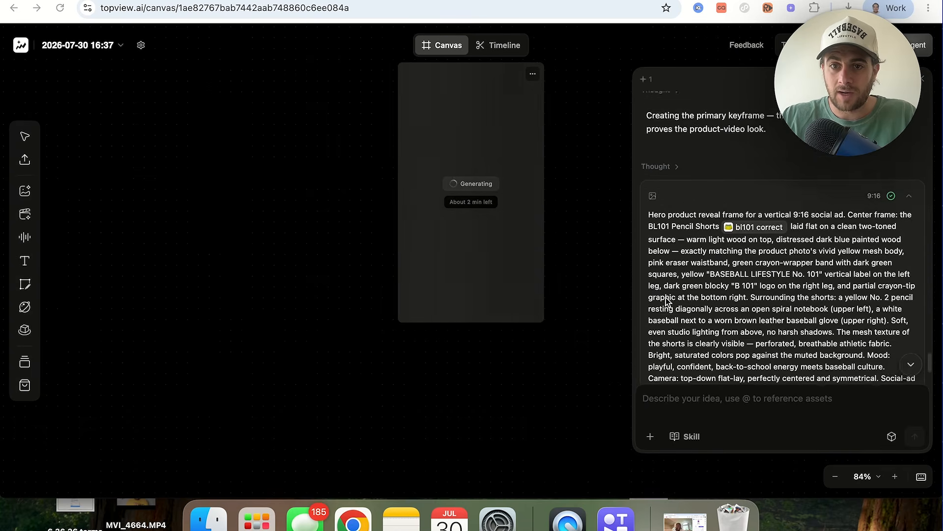
scroll(666, 297, "up", 3)
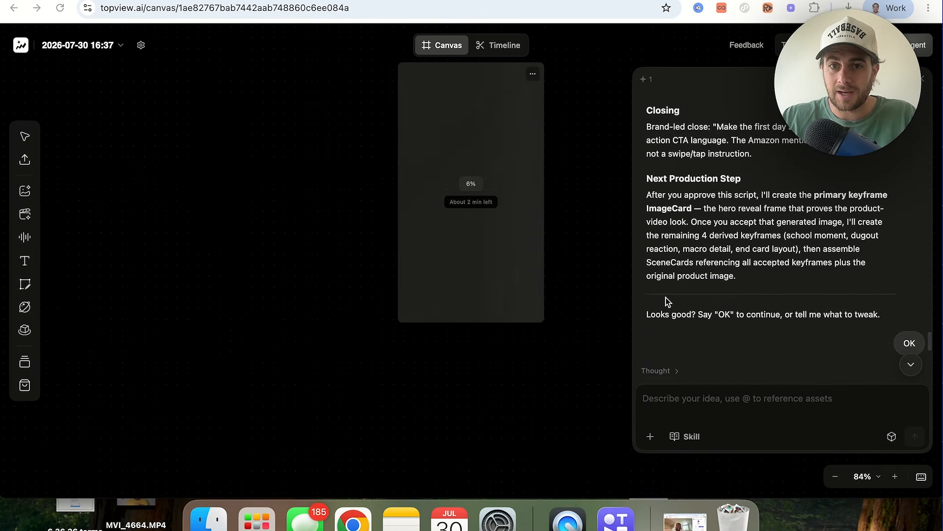
scroll(804, 260, "up", 15)
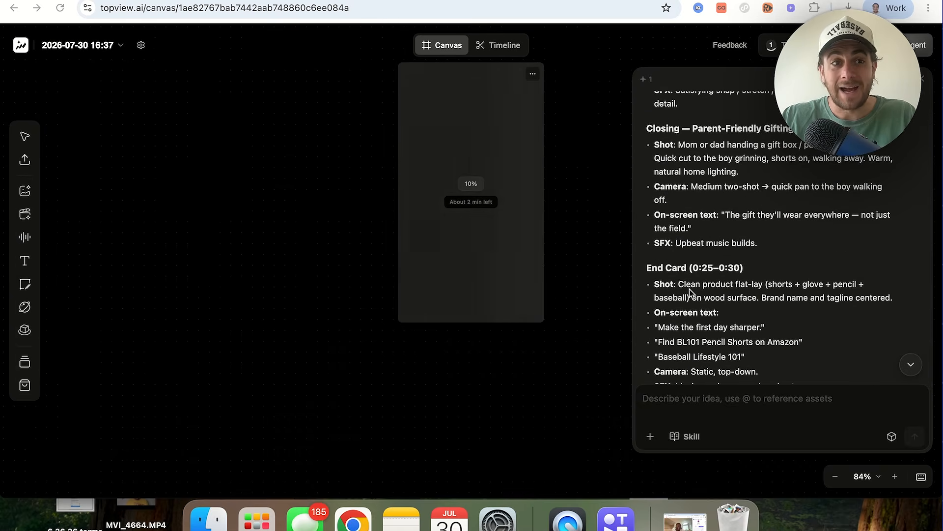
Step: Return to the ChatGPT conversation and review the request and reply about the "BL101 Pencil Shorts" Canvas project
left_click(383, 0)
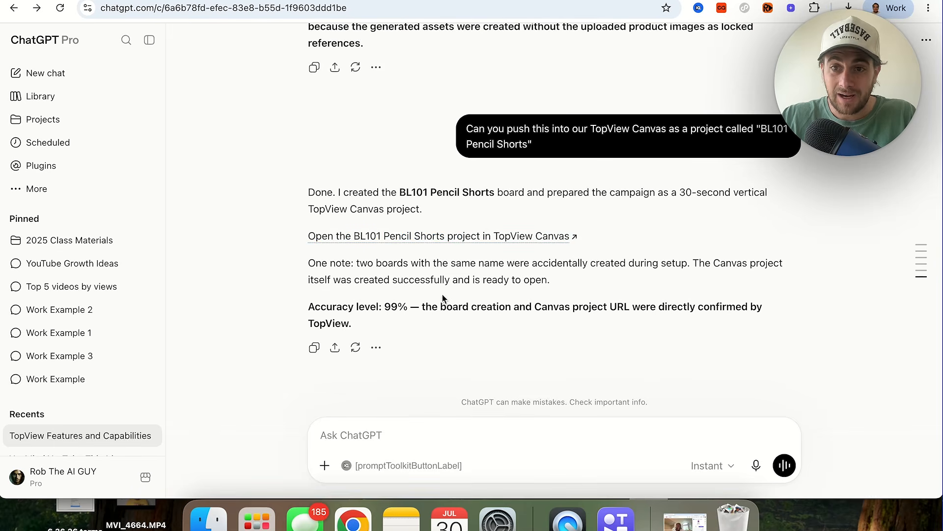
scroll(442, 298, "up", 3)
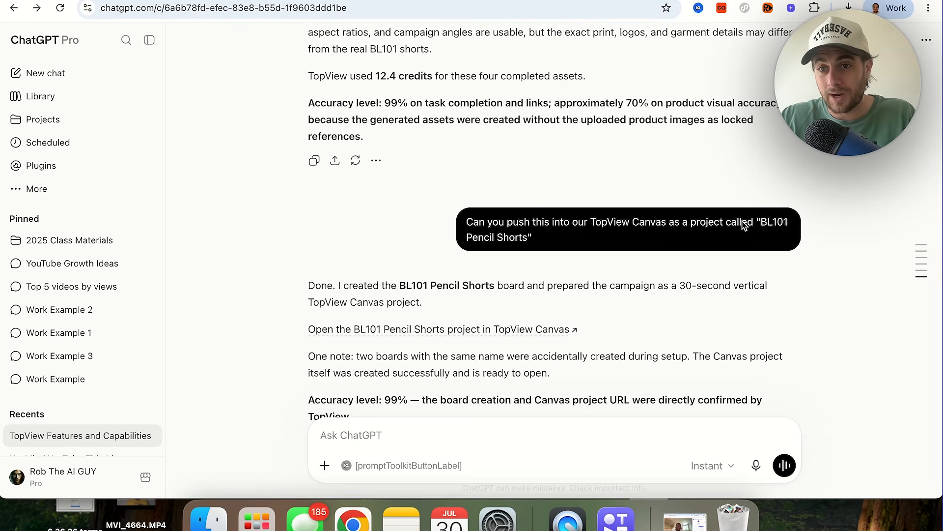
Step: Switch to the shorts campaign in Topview Canvas and review the actions offered for the flat-lay shorts image and the 10-second video
left_click(535, 330)
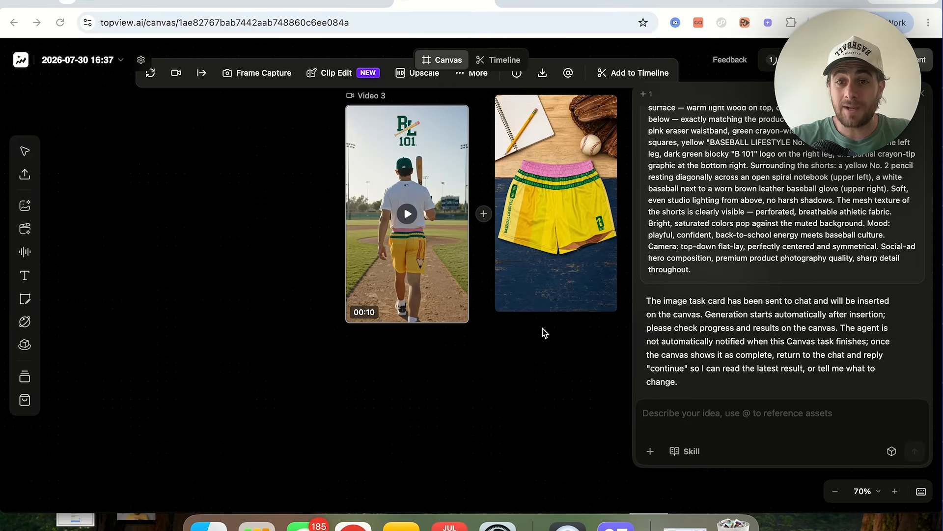
left_click(556, 194)
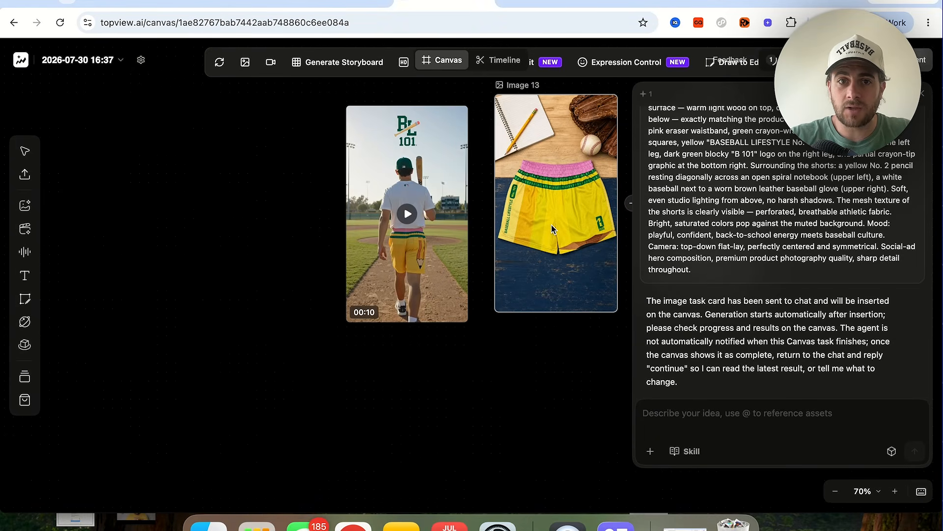
left_click(435, 175)
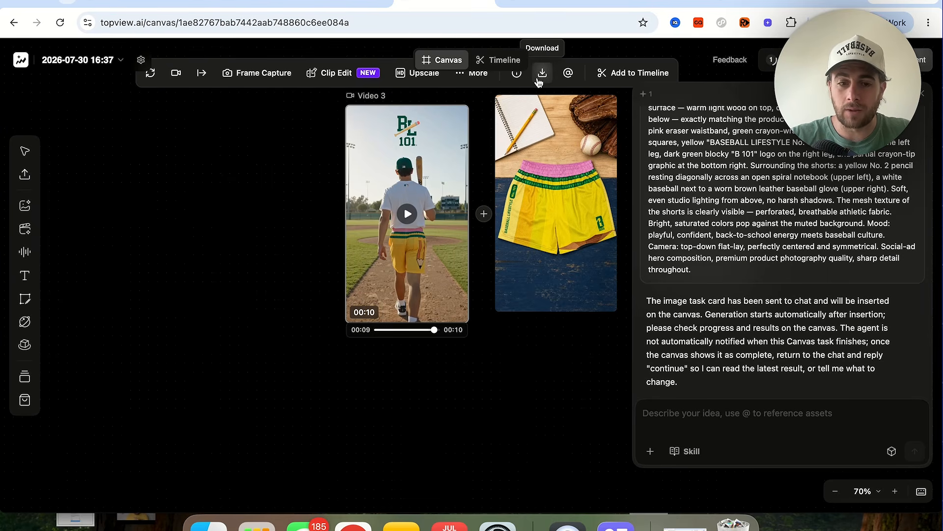
Step: Play the 10-second baseball field video on the canvas at a larger size, pausing it after viewing
left_click(409, 215)
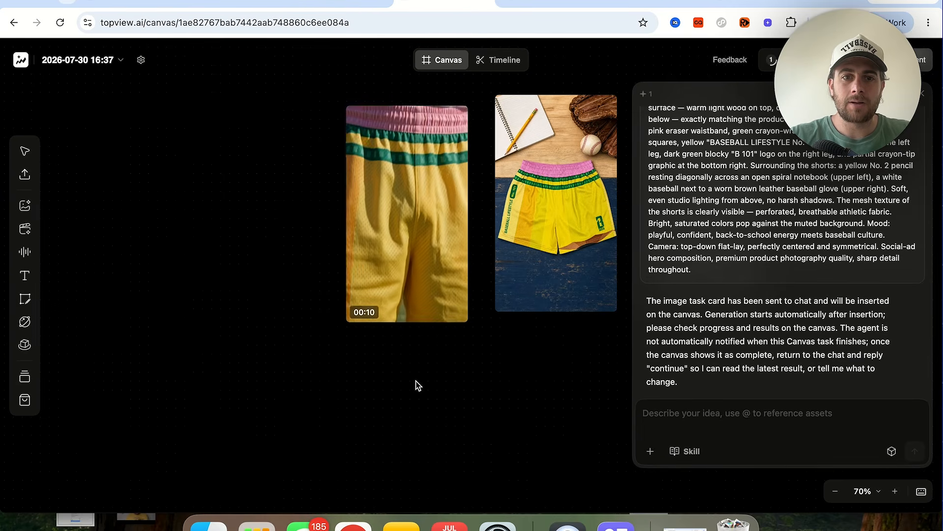
scroll(417, 384, "up", 5)
scroll(416, 381, "up", 5)
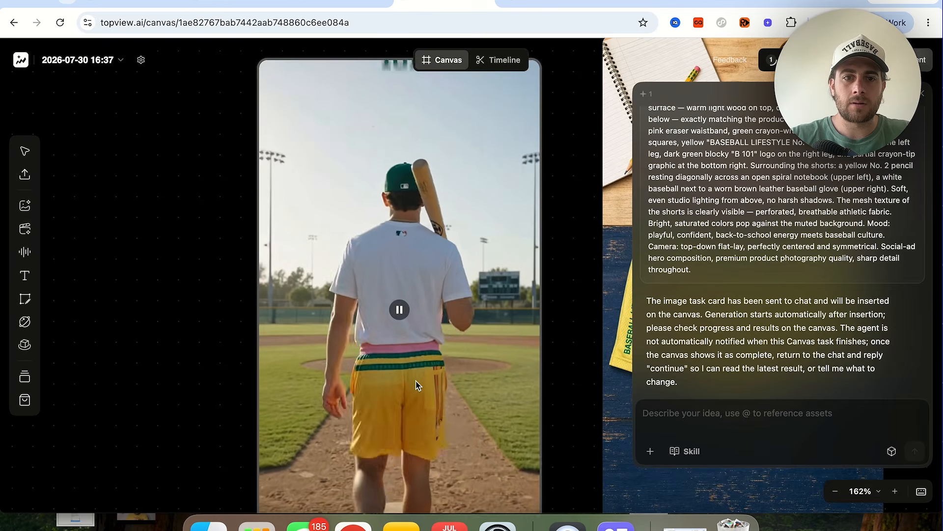
left_click(400, 310)
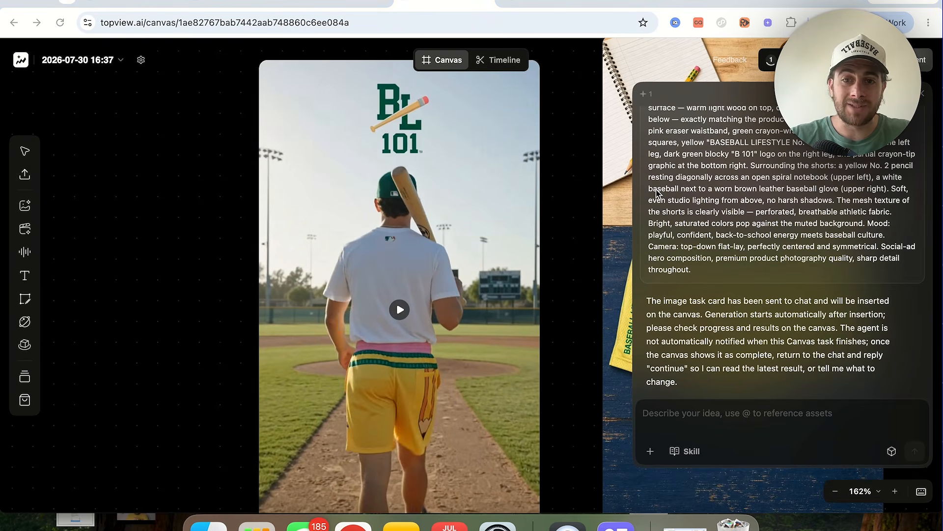